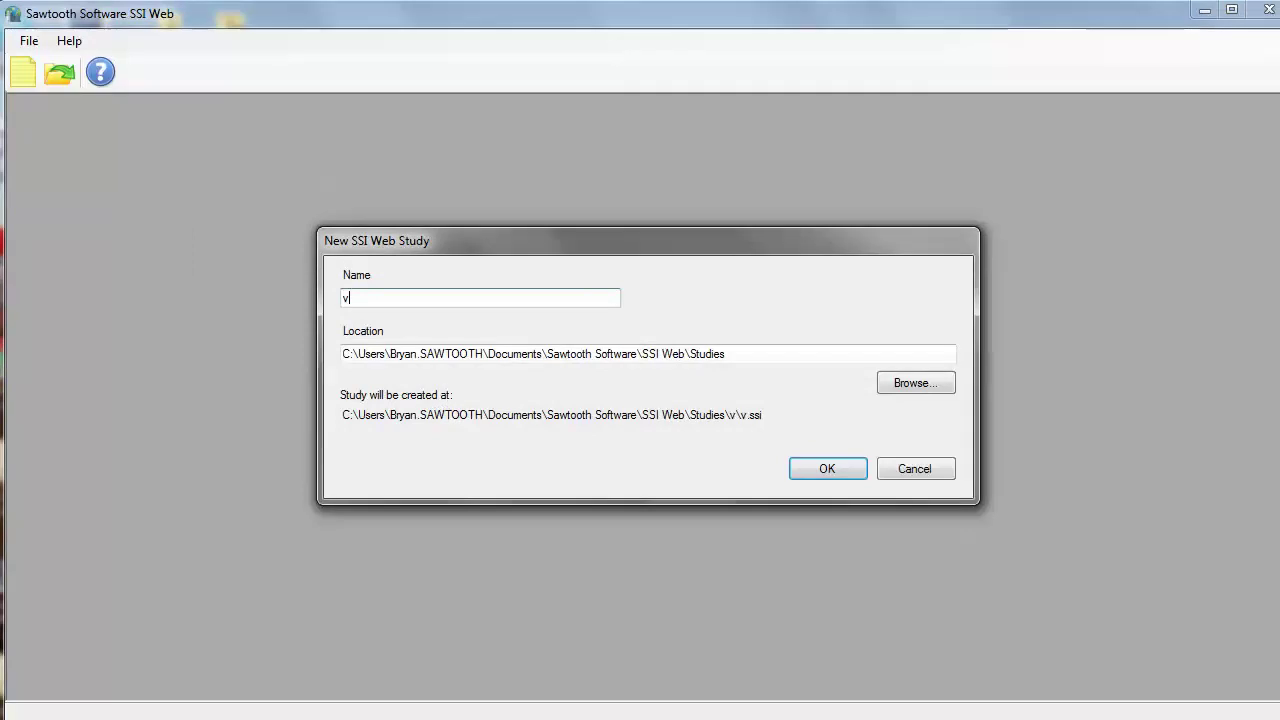
Create a new study named vacations in the default location and open its question list for writing the questionnaire
type("s")
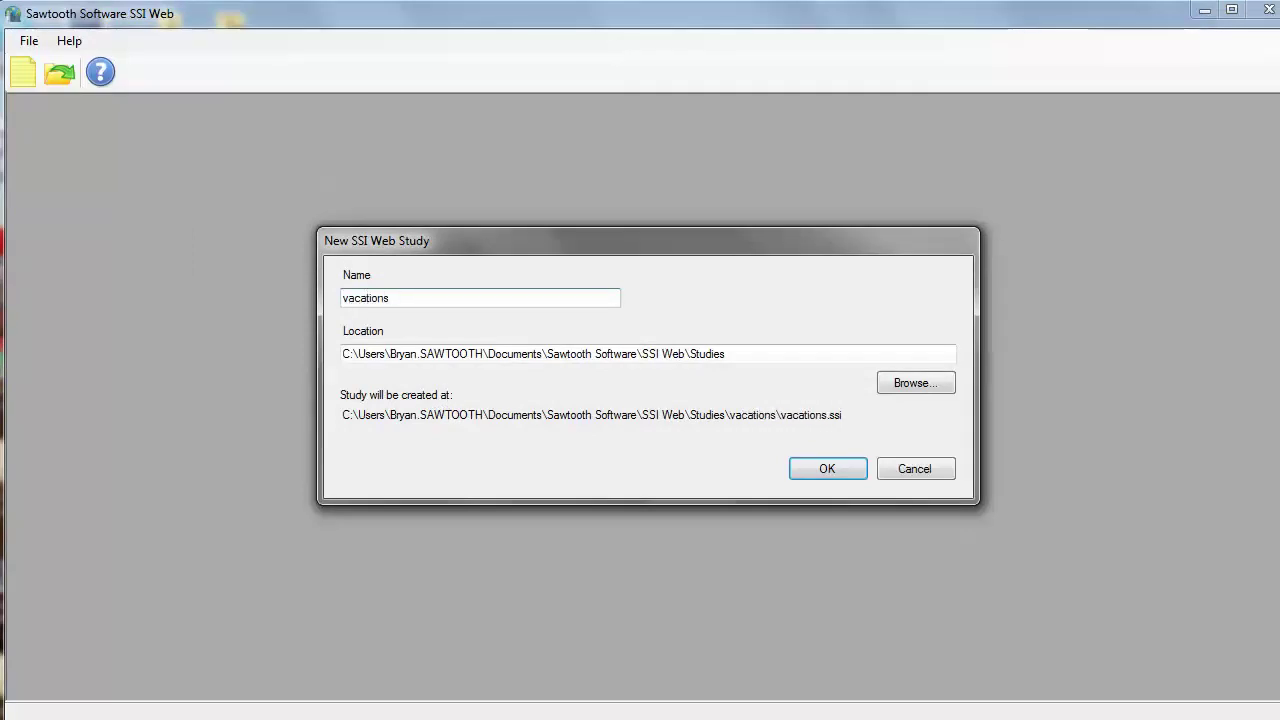
left_click(828, 469)
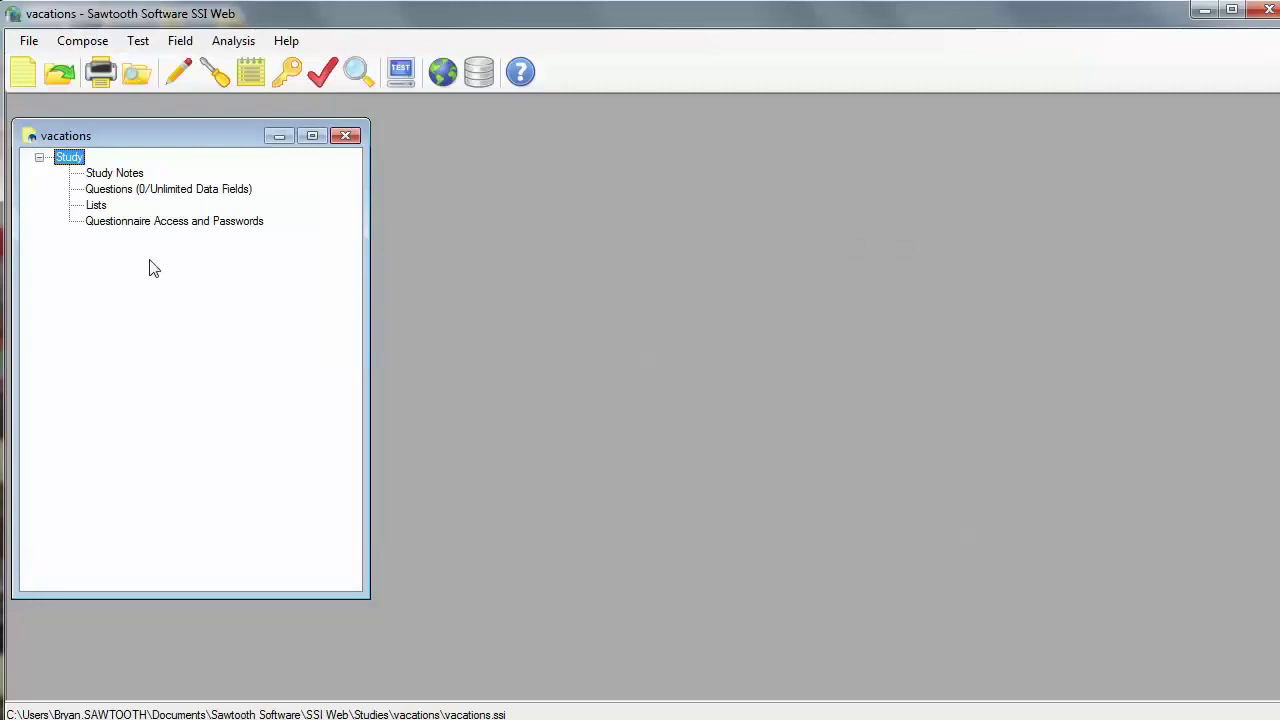
double_click(129, 193)
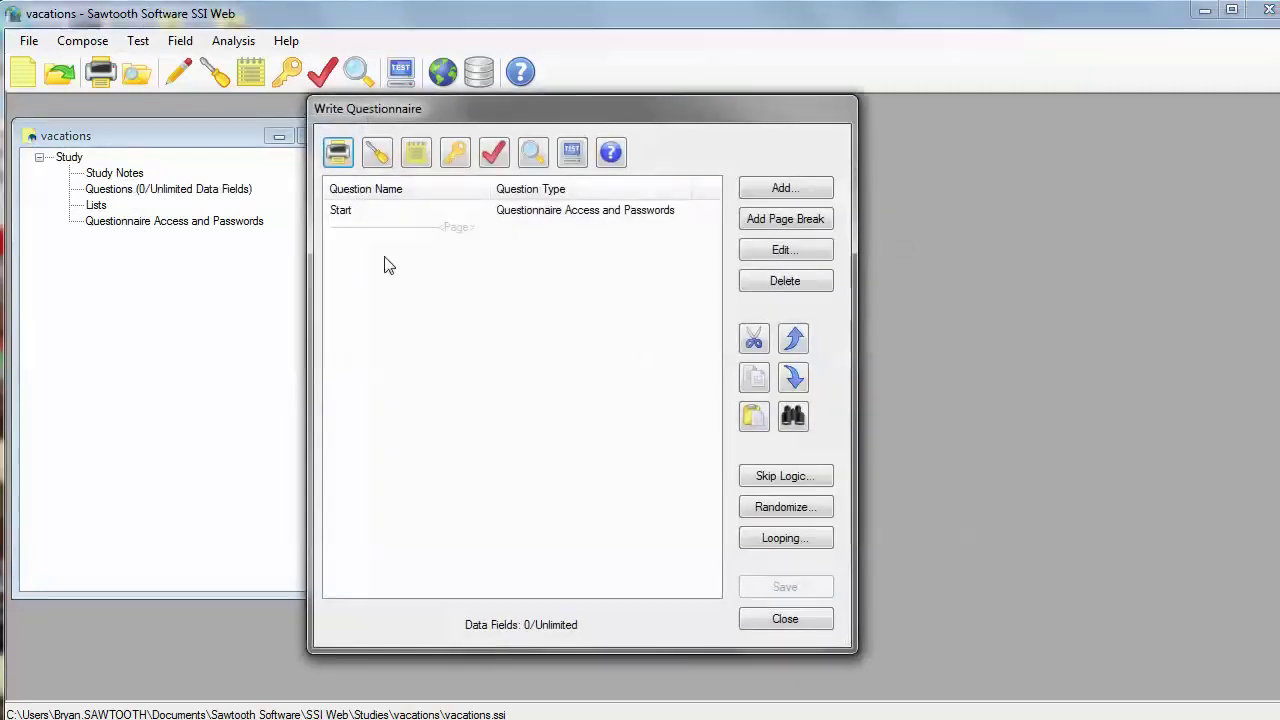
Add a CBC exercise named placestogo after the first page break of the questionnaire
left_click(387, 235)
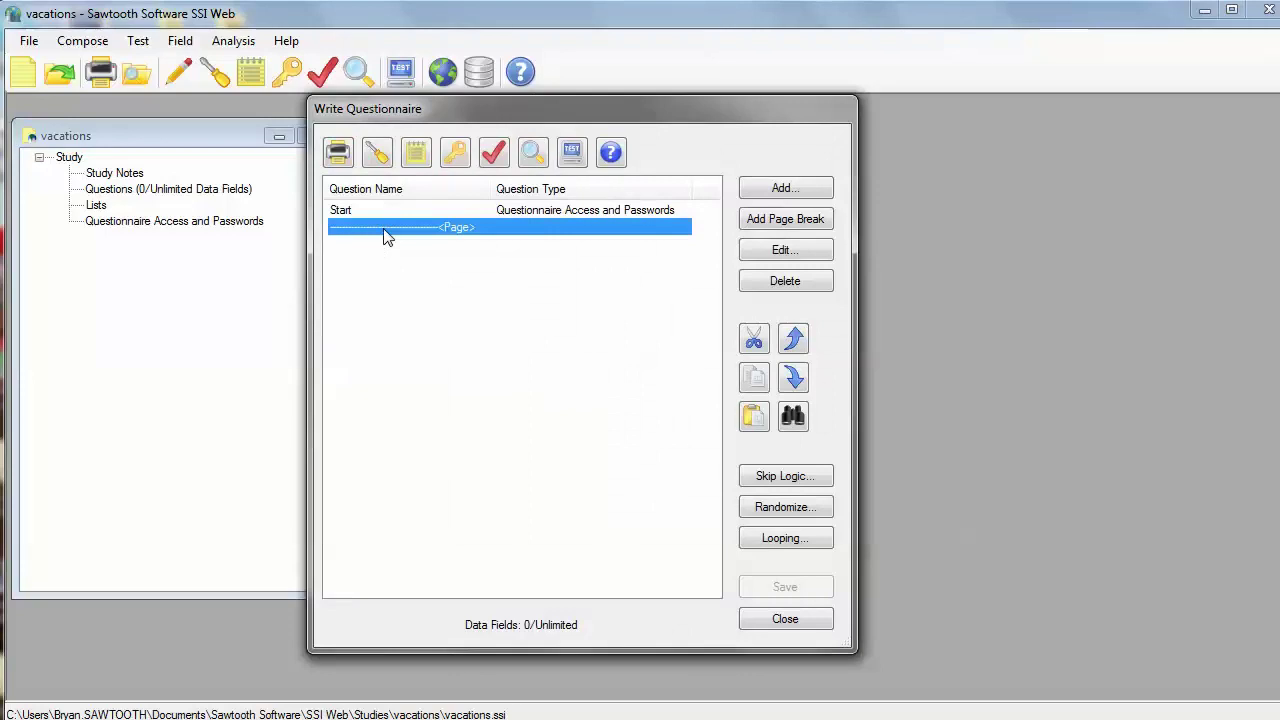
left_click(806, 192)
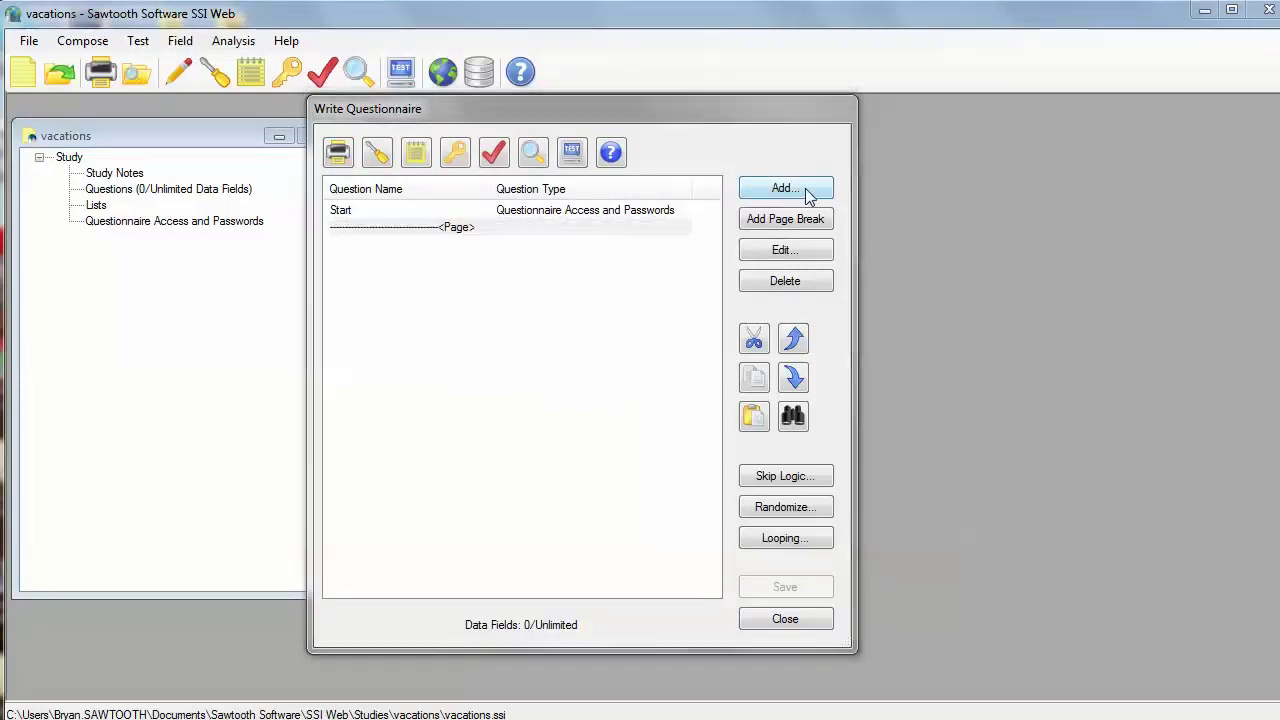
left_click(611, 295)
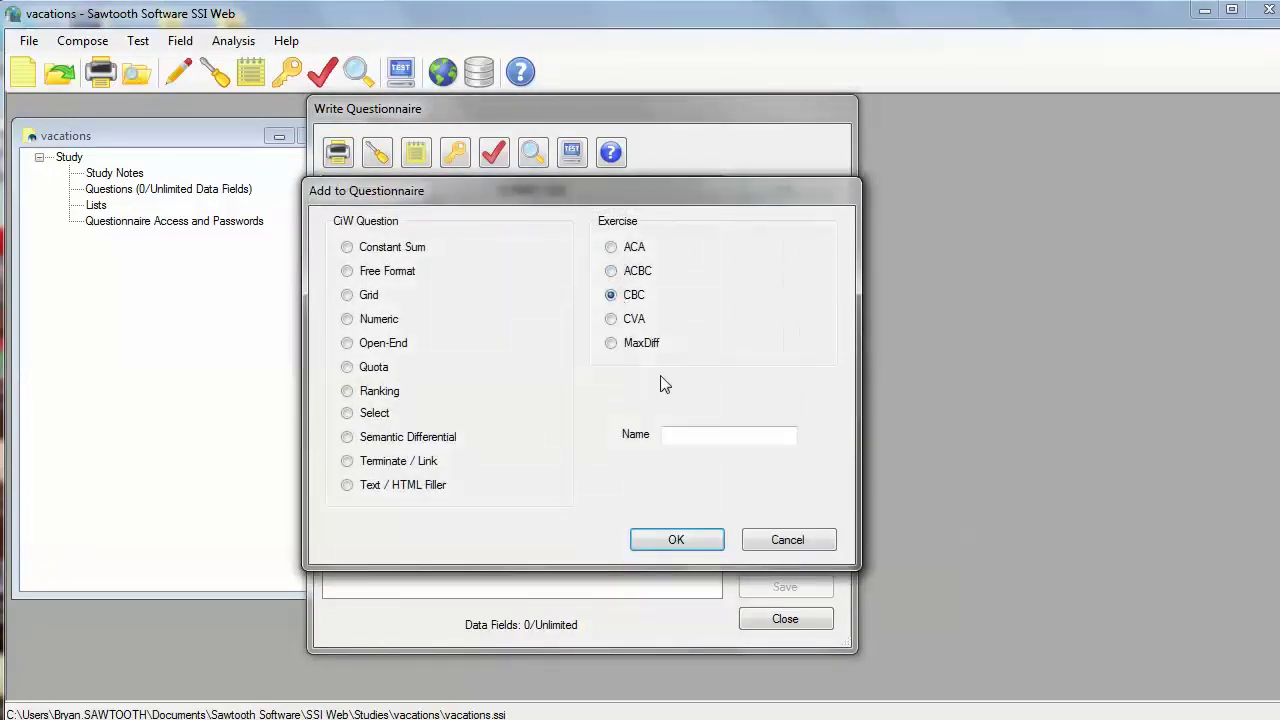
left_click(689, 433)
type("placestogo")
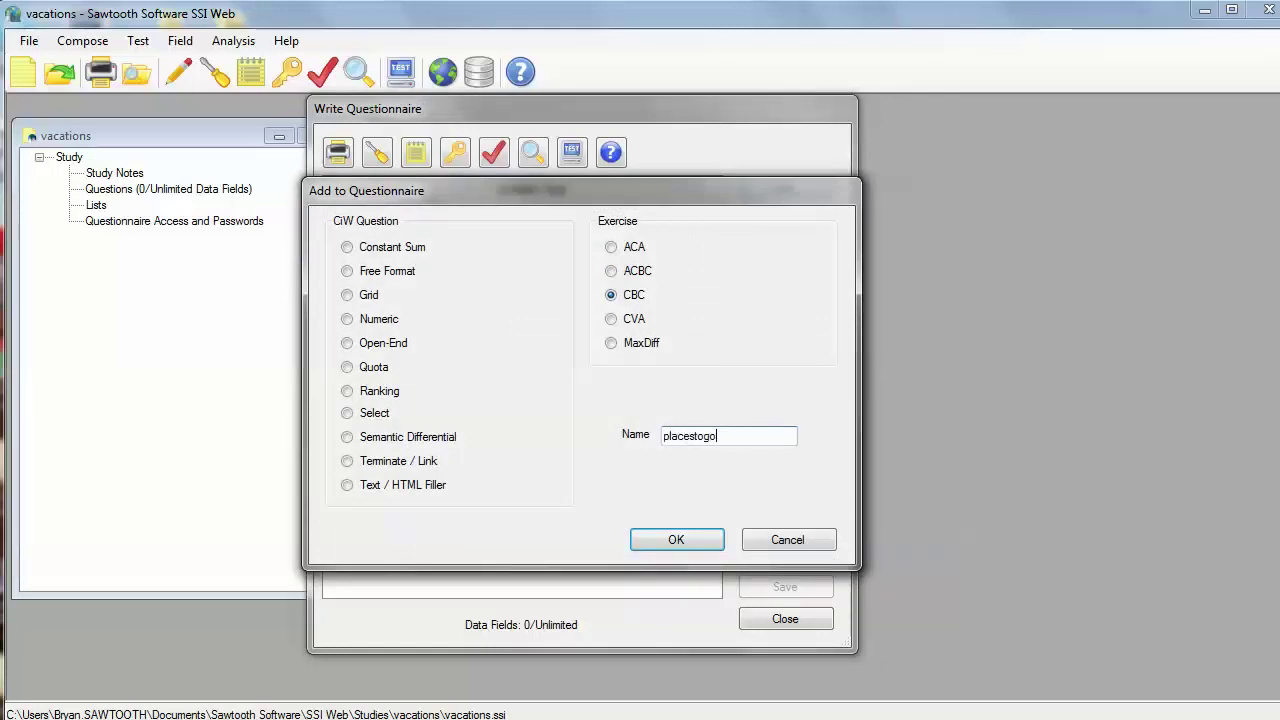
left_click(684, 543)
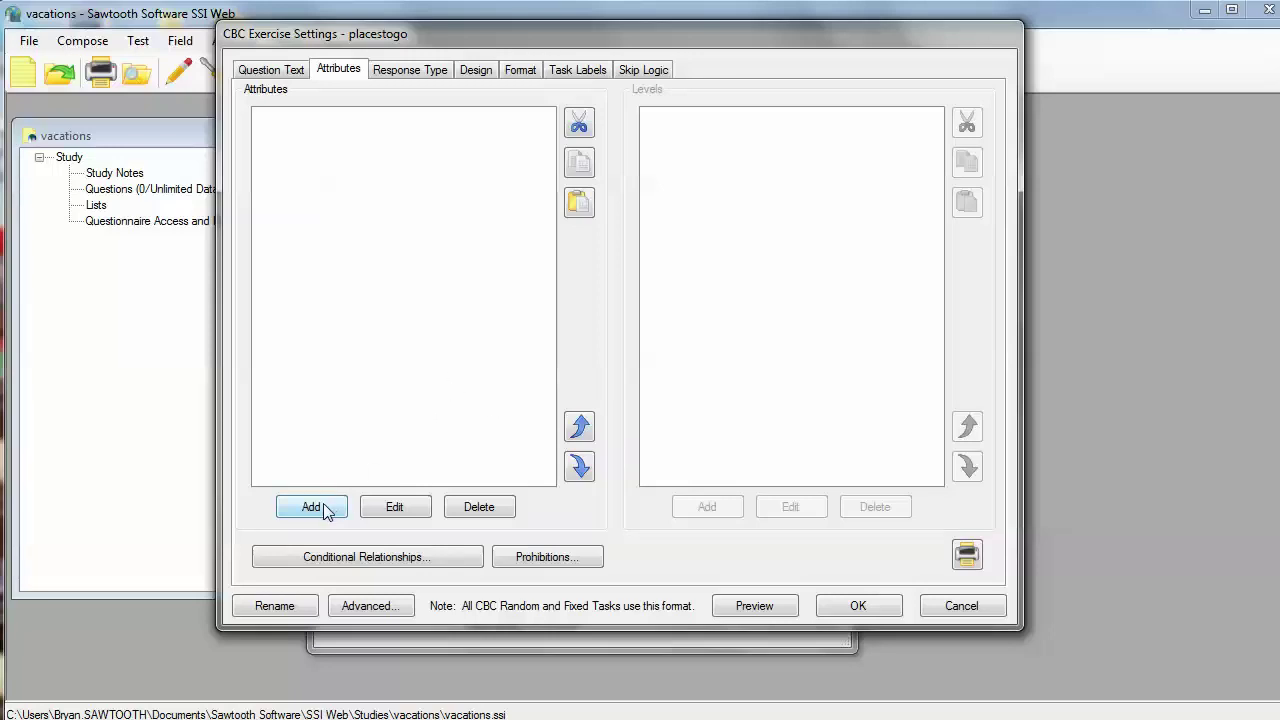
Add an attribute with the display text "Destination:" to the CBC exercise
left_click(311, 507)
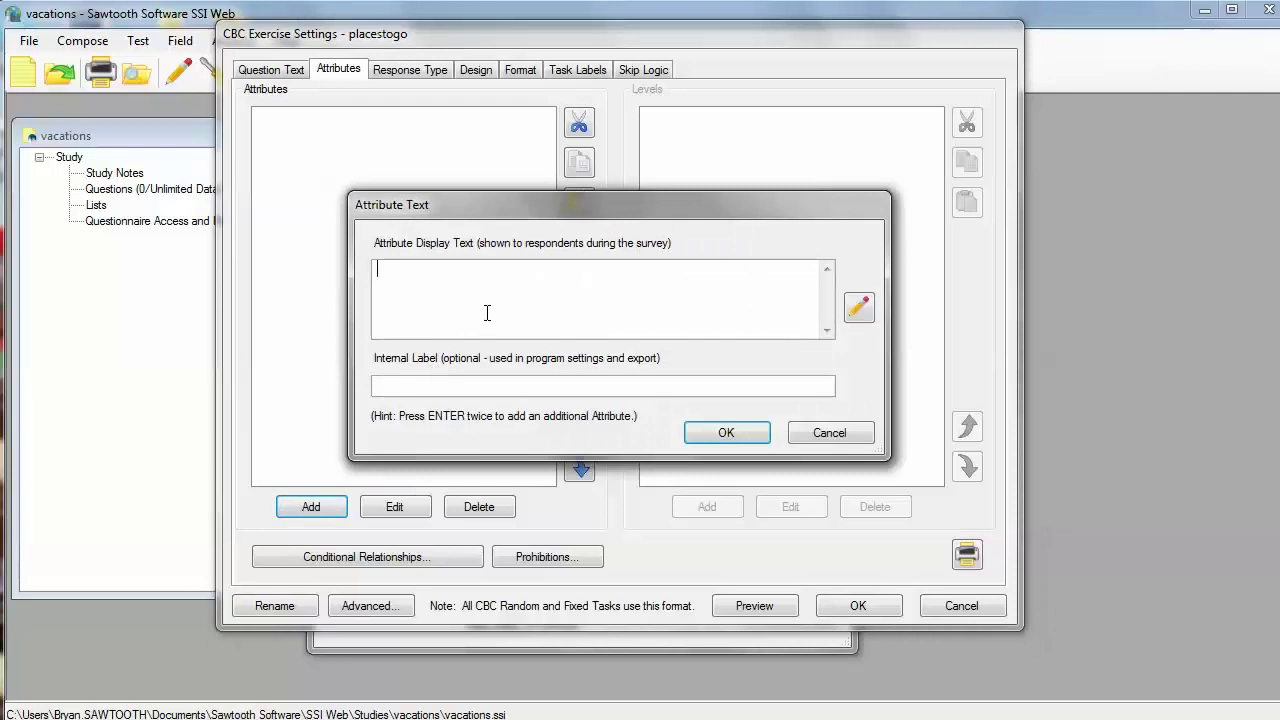
type("Dest")
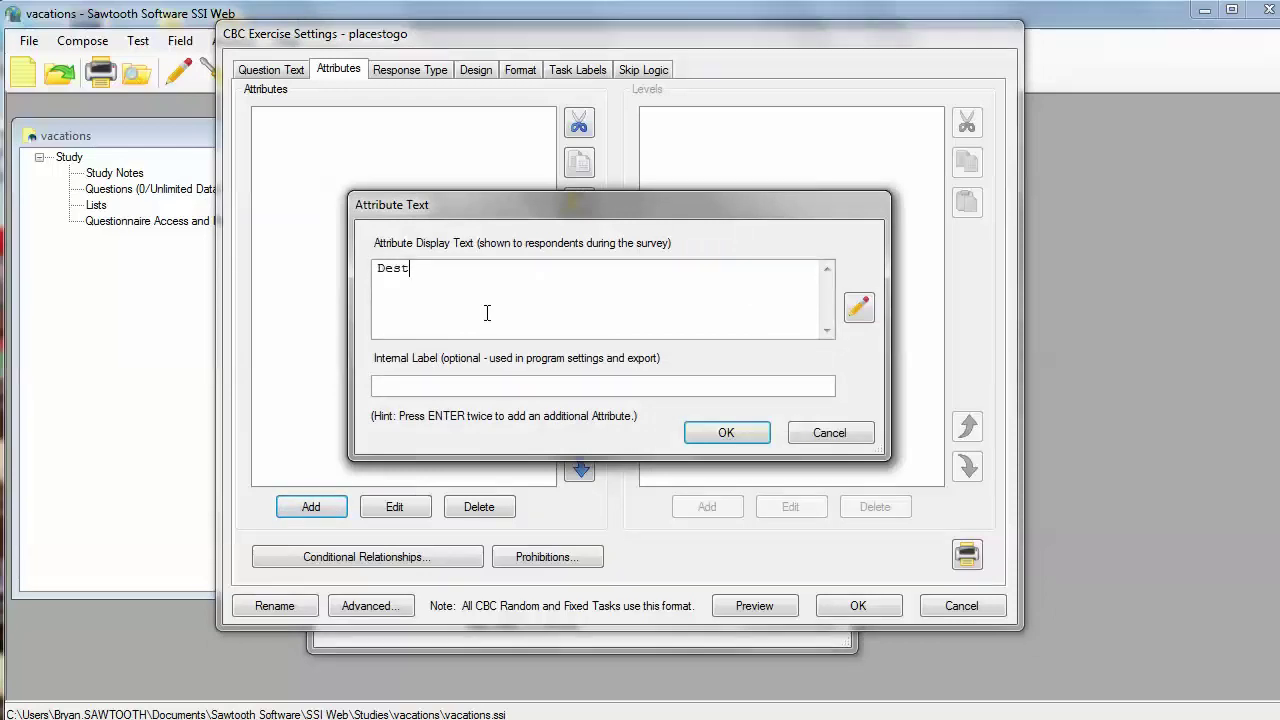
type("imatni")
key("BackSpace")
key("BackSpace")
key("BackSpace")
type("nation")
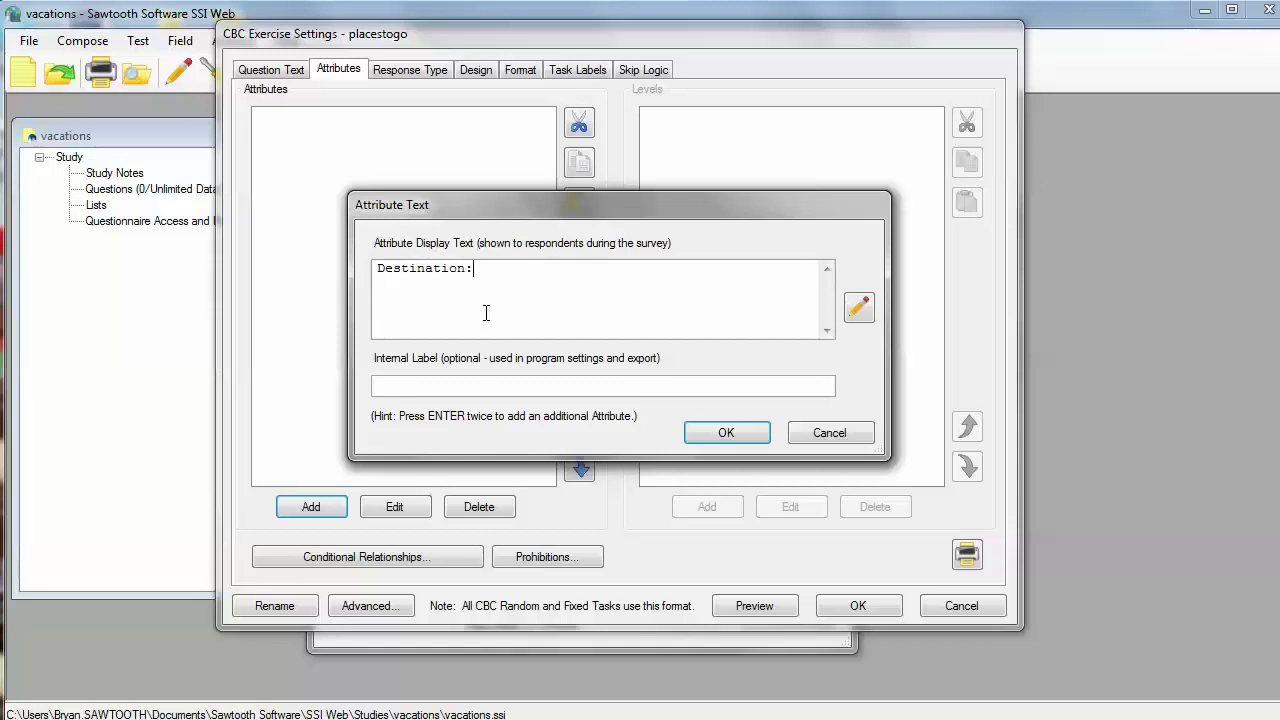
type(":")
left_click(746, 434)
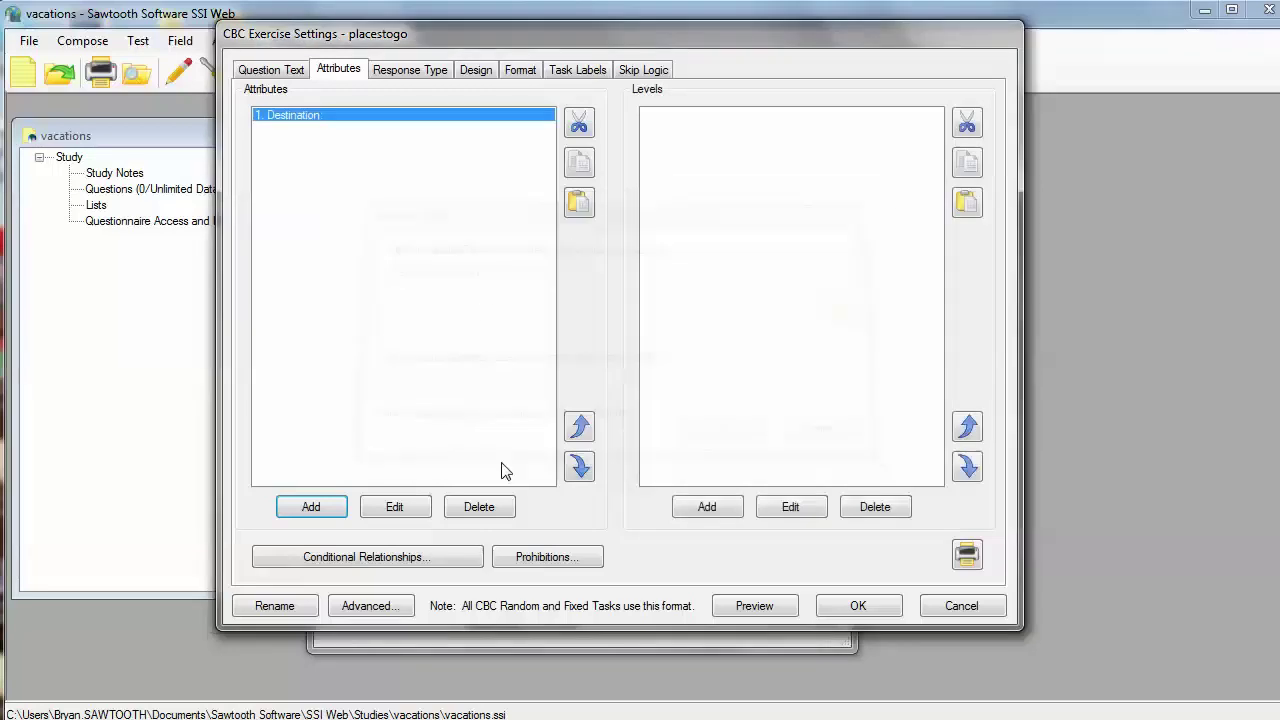
Add two more attributes with the display texts "Length of Stay:" and "Cost per person per day:"
left_click(311, 508)
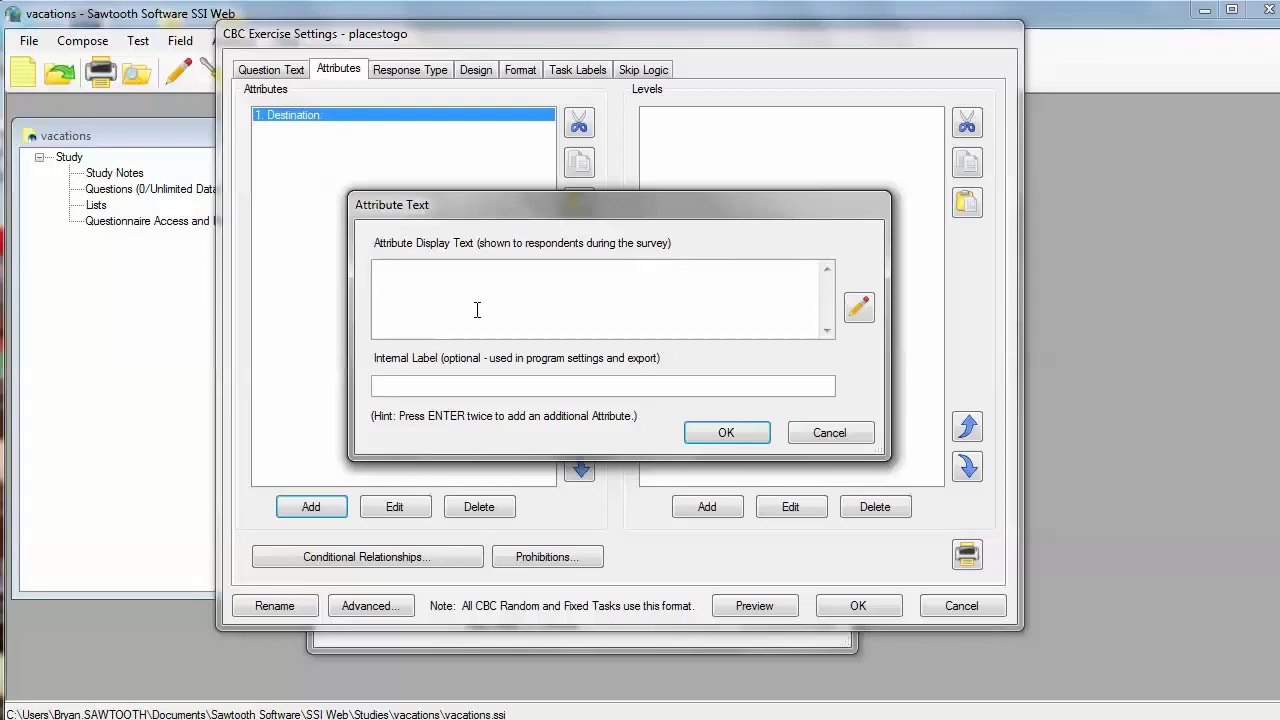
type("ngth of Stay:")
key("Return")
key("Return")
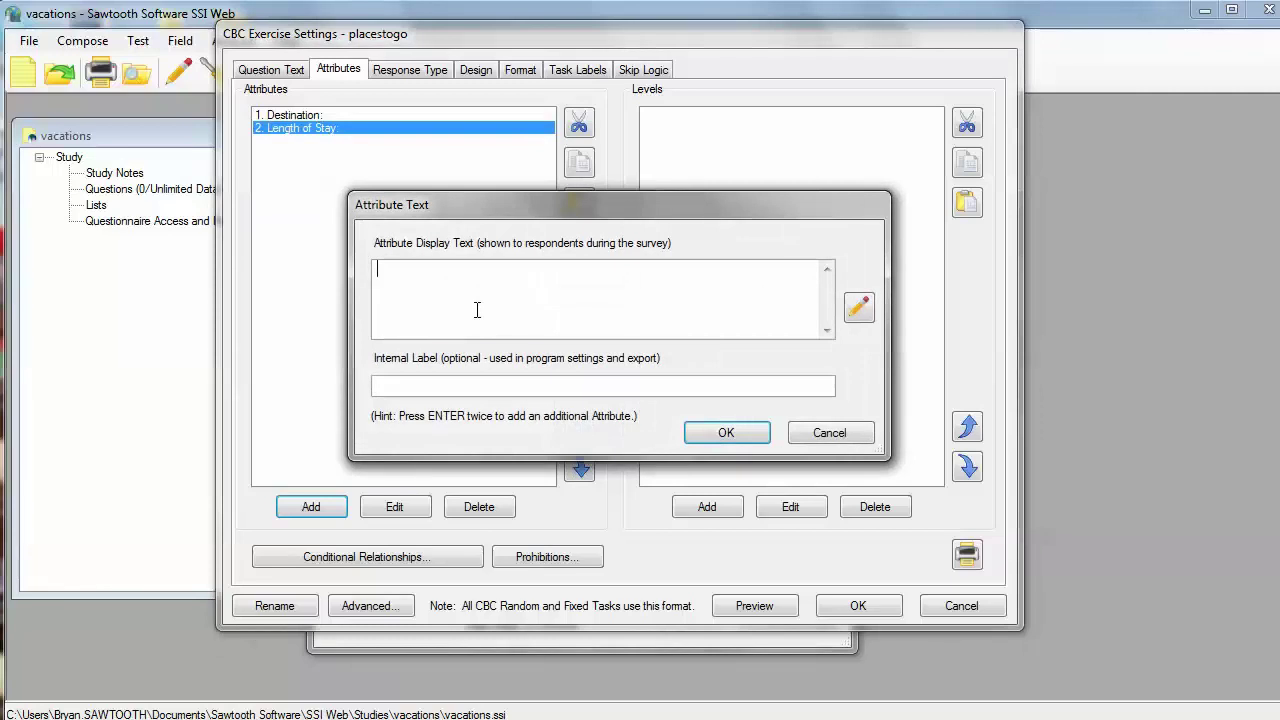
type("Cost per person per day:")
key("Return")
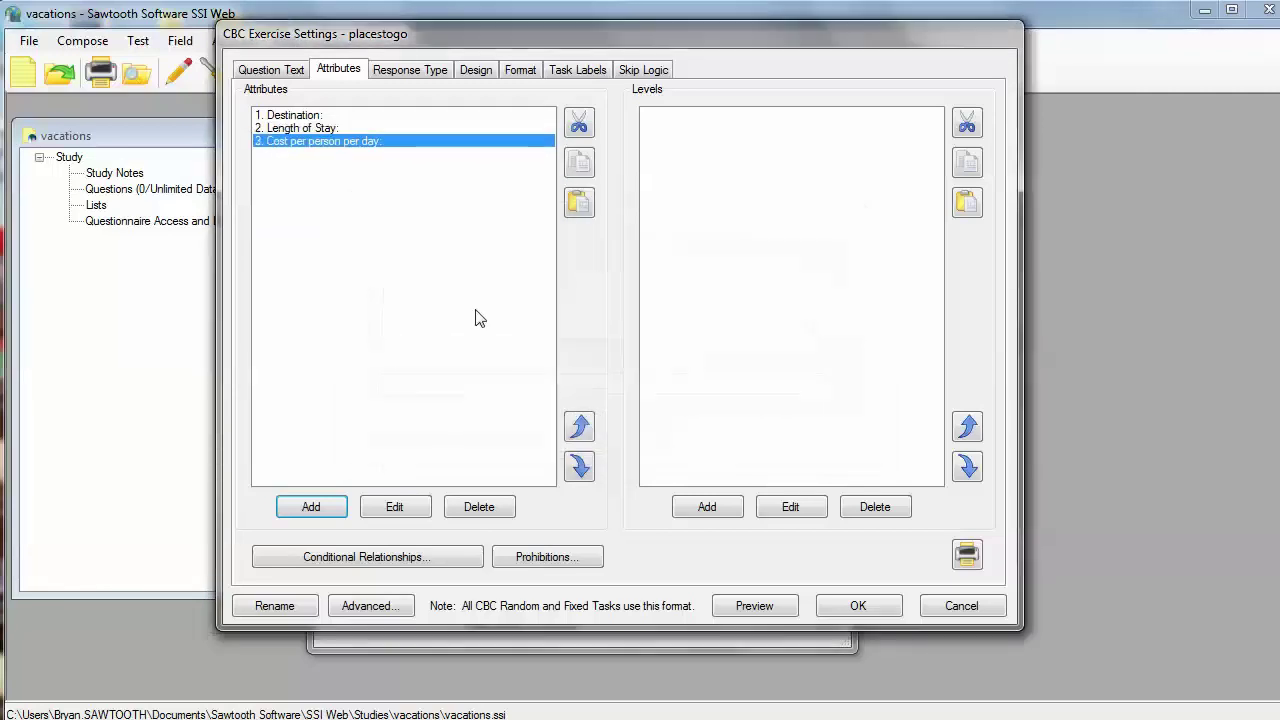
Add the levels "Honolulu, Hawaii", "Los Angeles, California" and "Paris, France" to the Destination attribute
left_click(314, 118)
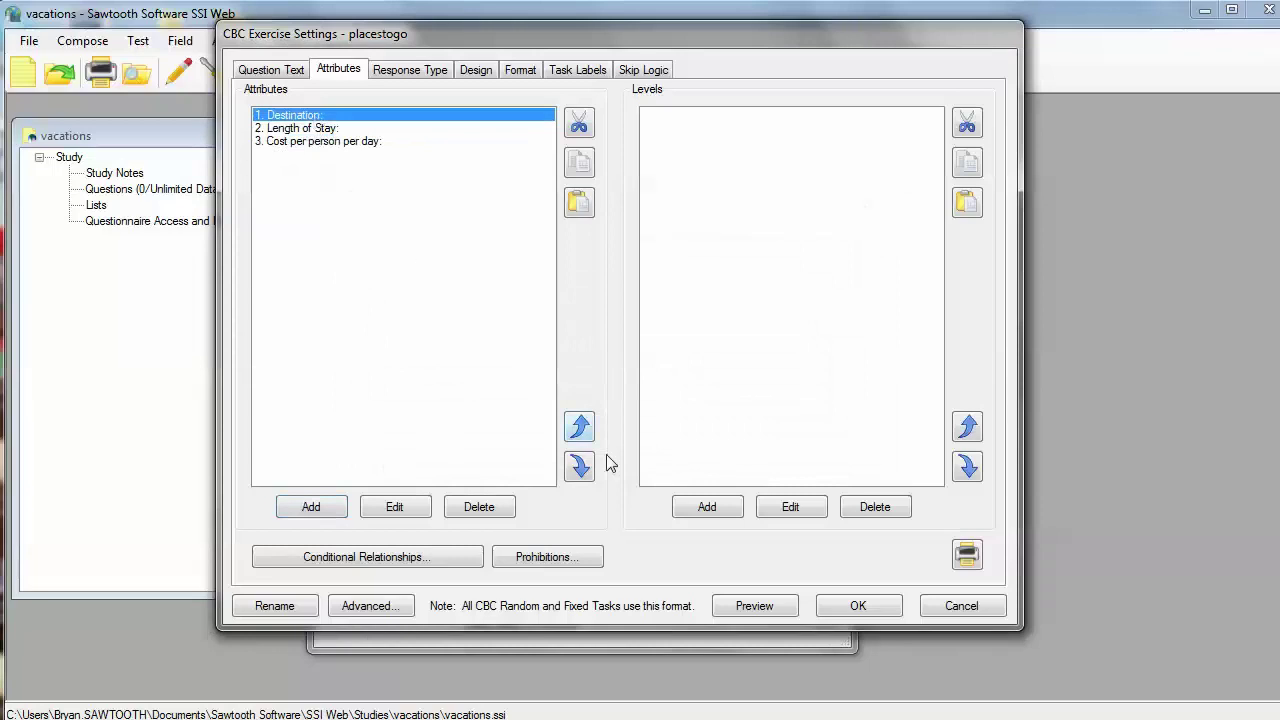
left_click(707, 509)
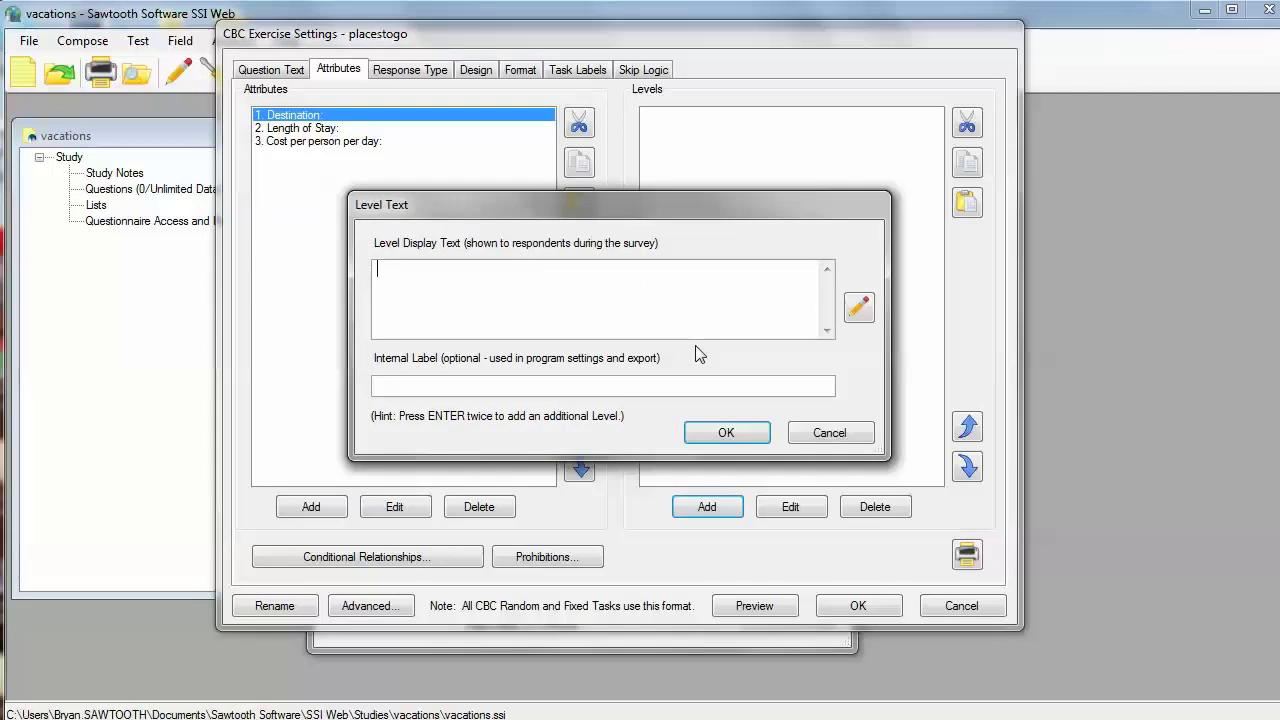
type("Hono")
key("Return")
key("Return")
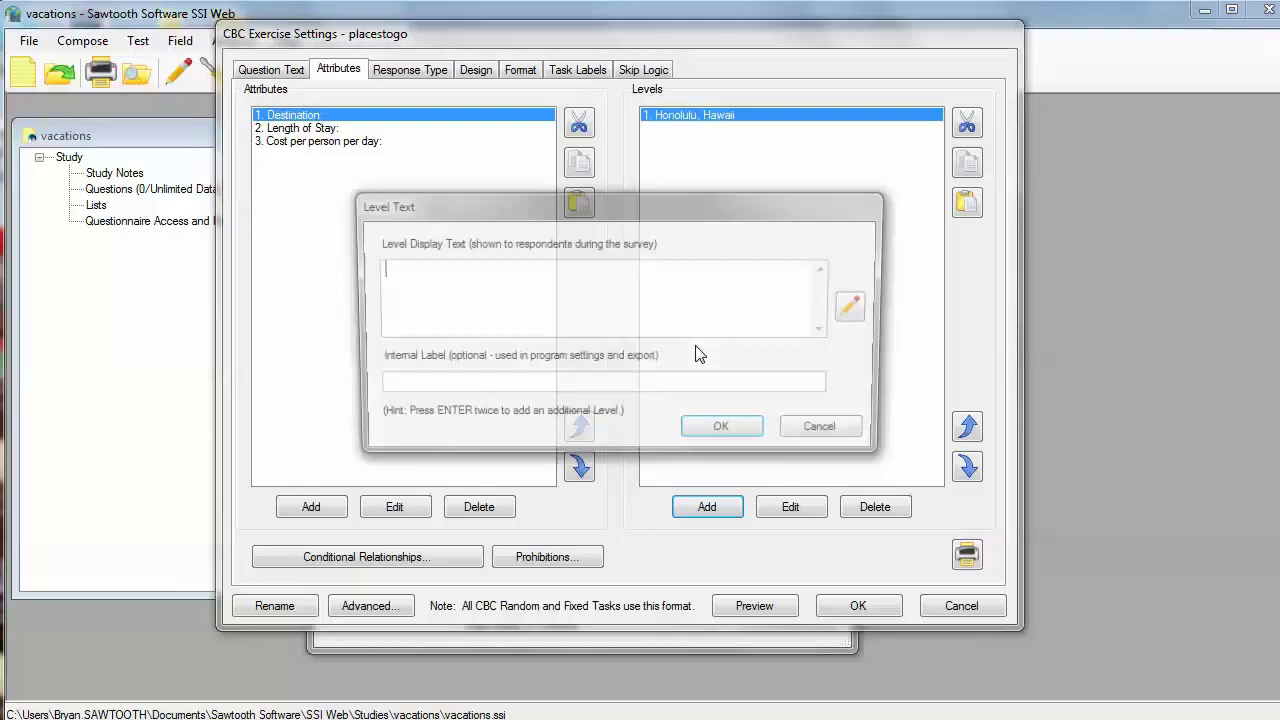
type("Los Angeles")
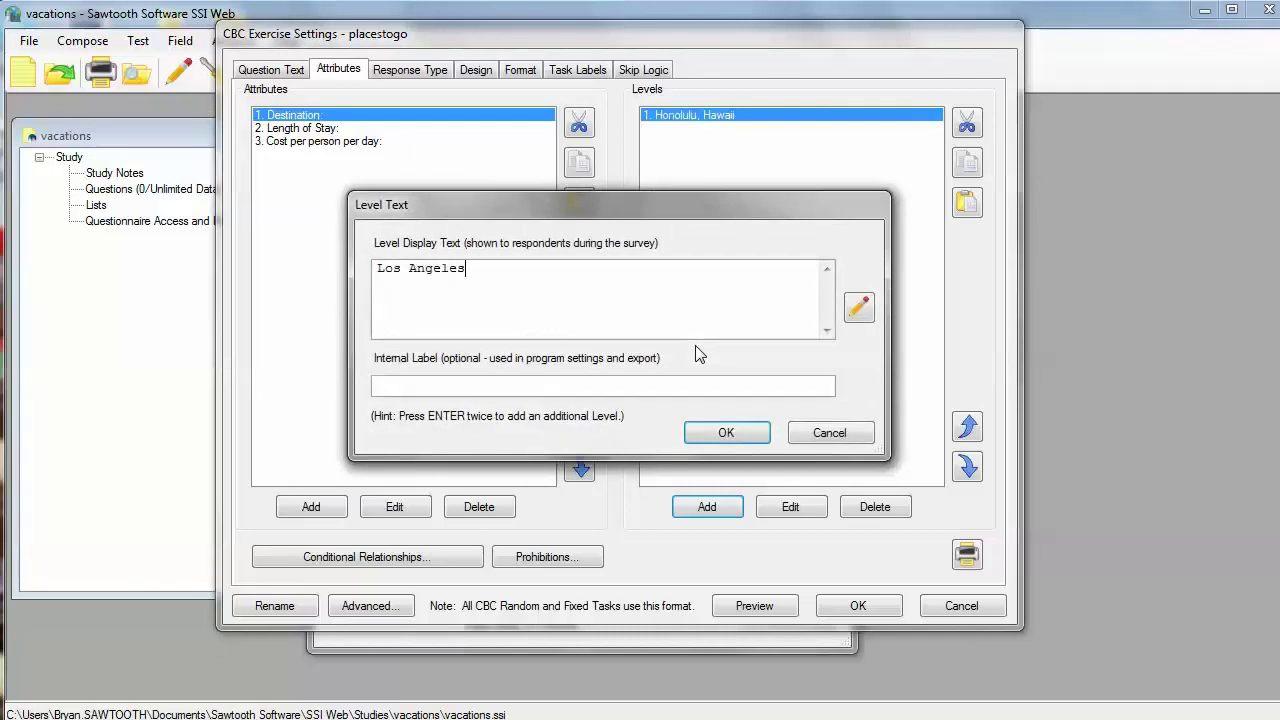
type(", Californ")
key("Return")
key("Return")
type("Par")
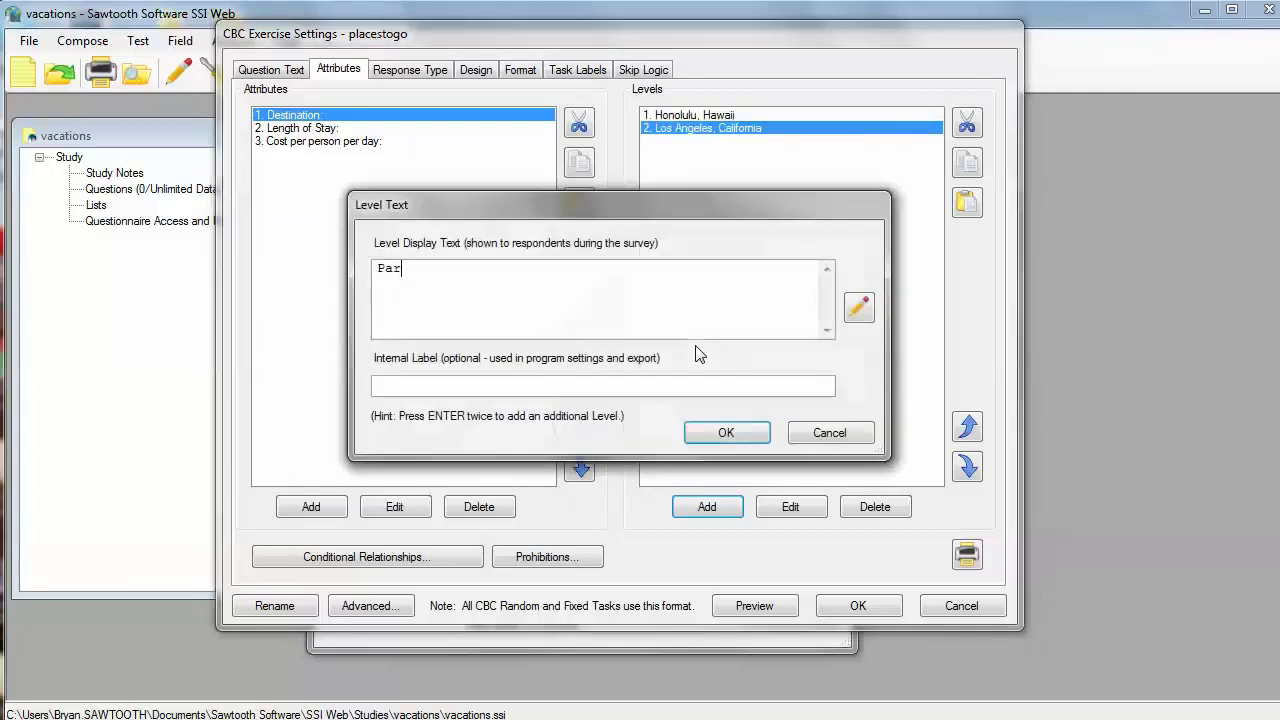
type("is, France")
key("Return")
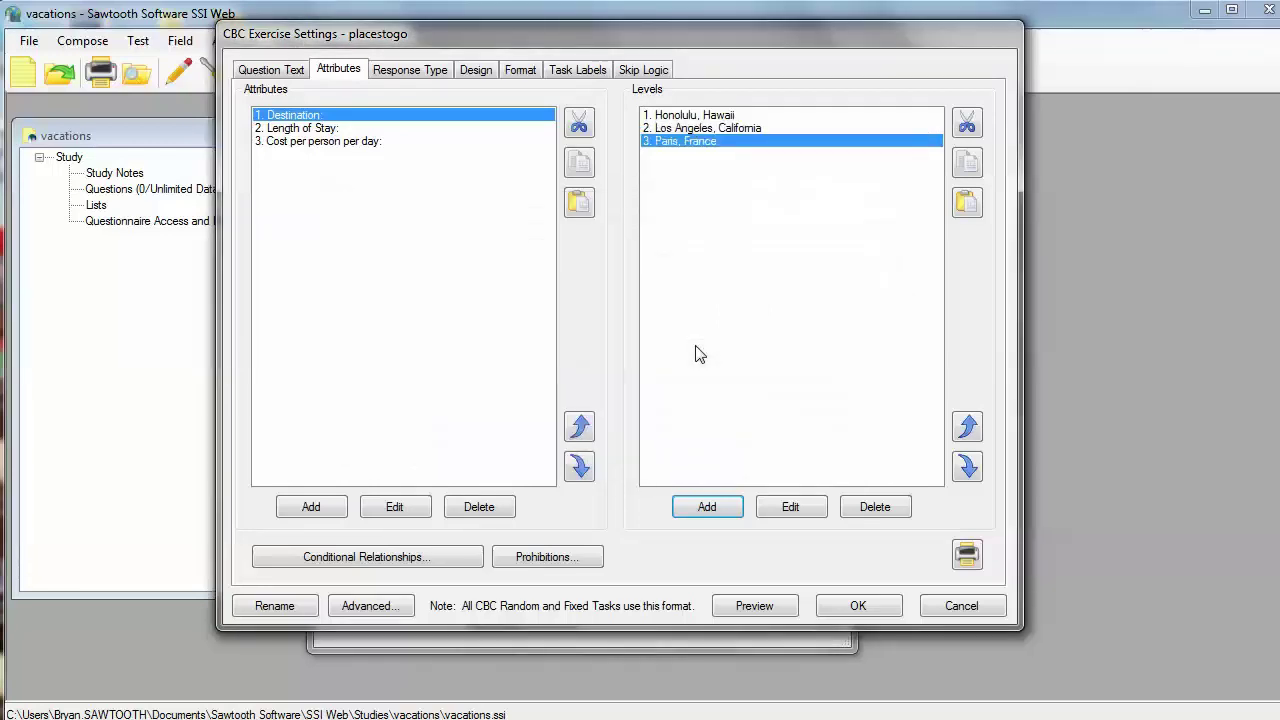
Add the levels "3 days", "4 days" and "5 days" to the Length of Stay attribute
left_click(273, 133)
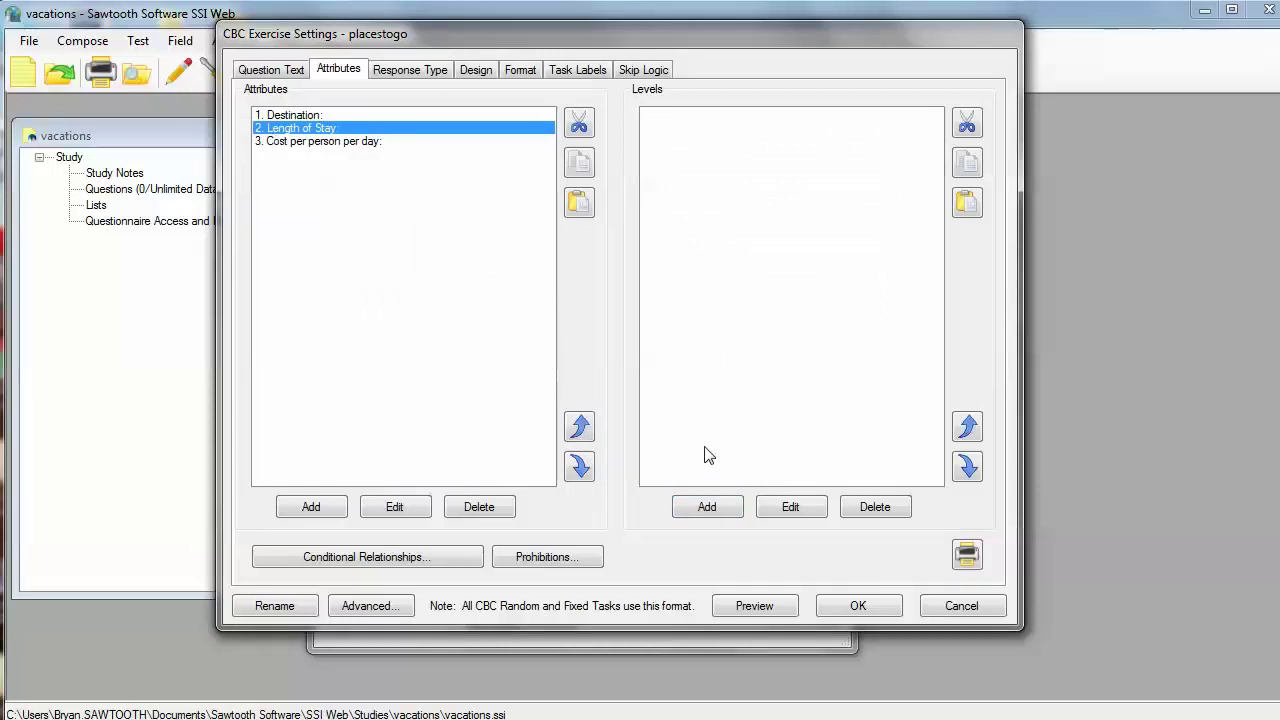
left_click(708, 508)
type("3")
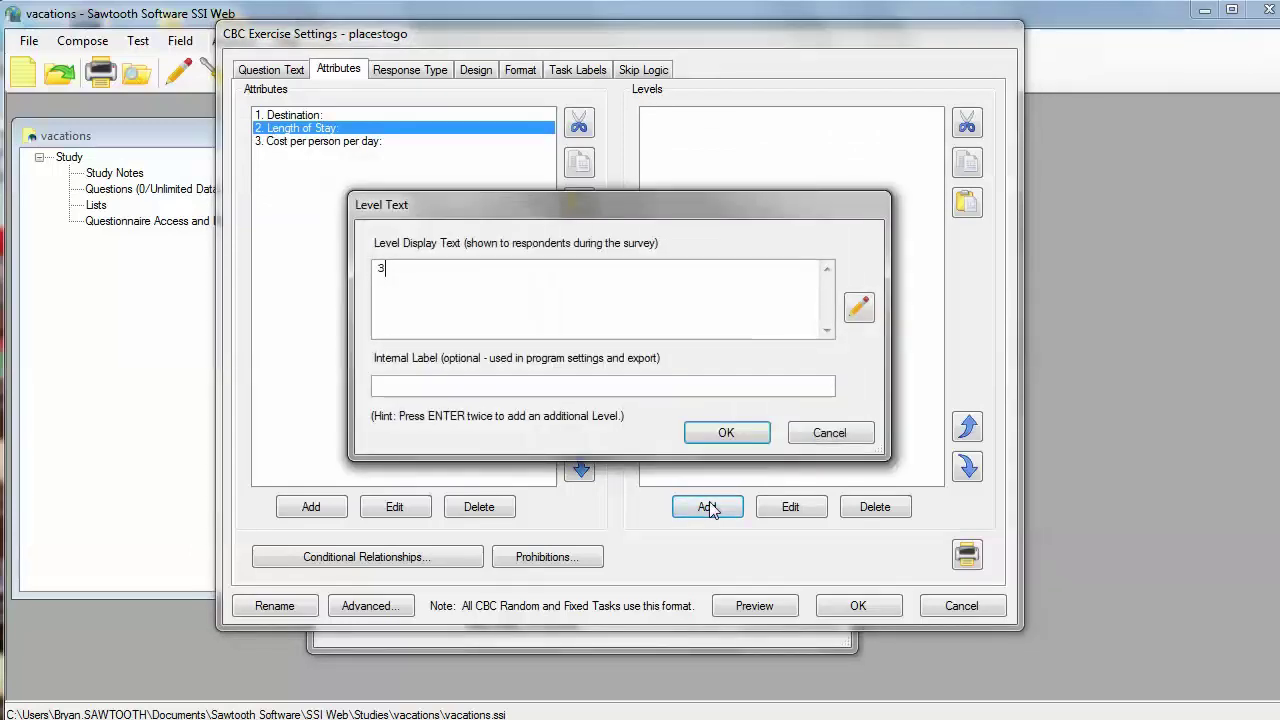
type(" days")
key("Return")
key("Return")
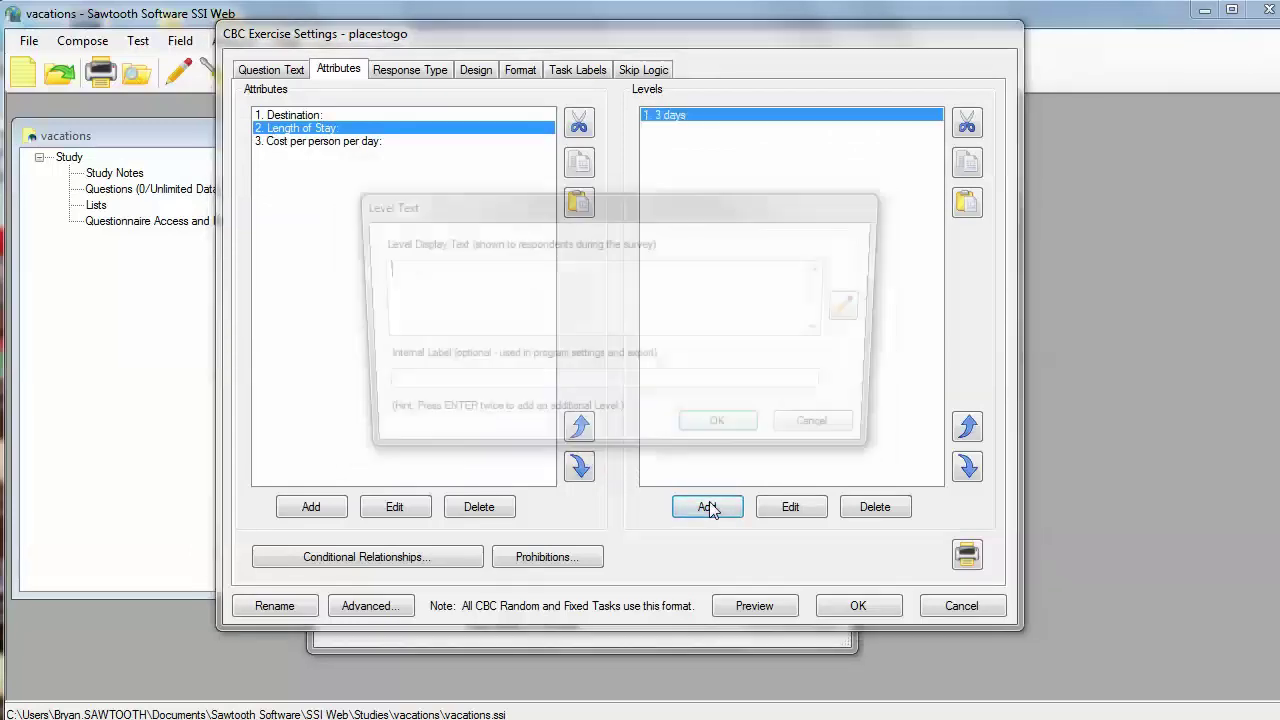
type("4 days")
key("Return")
key("Return")
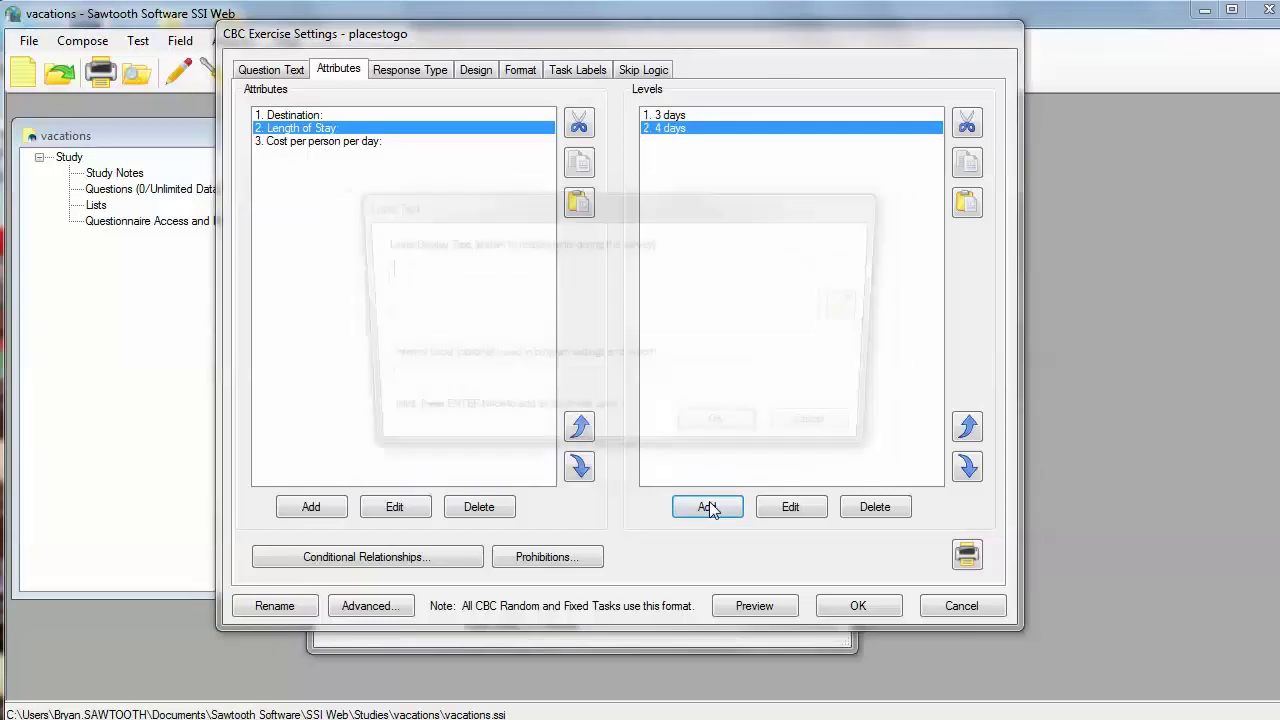
type("5 days")
key("Return")
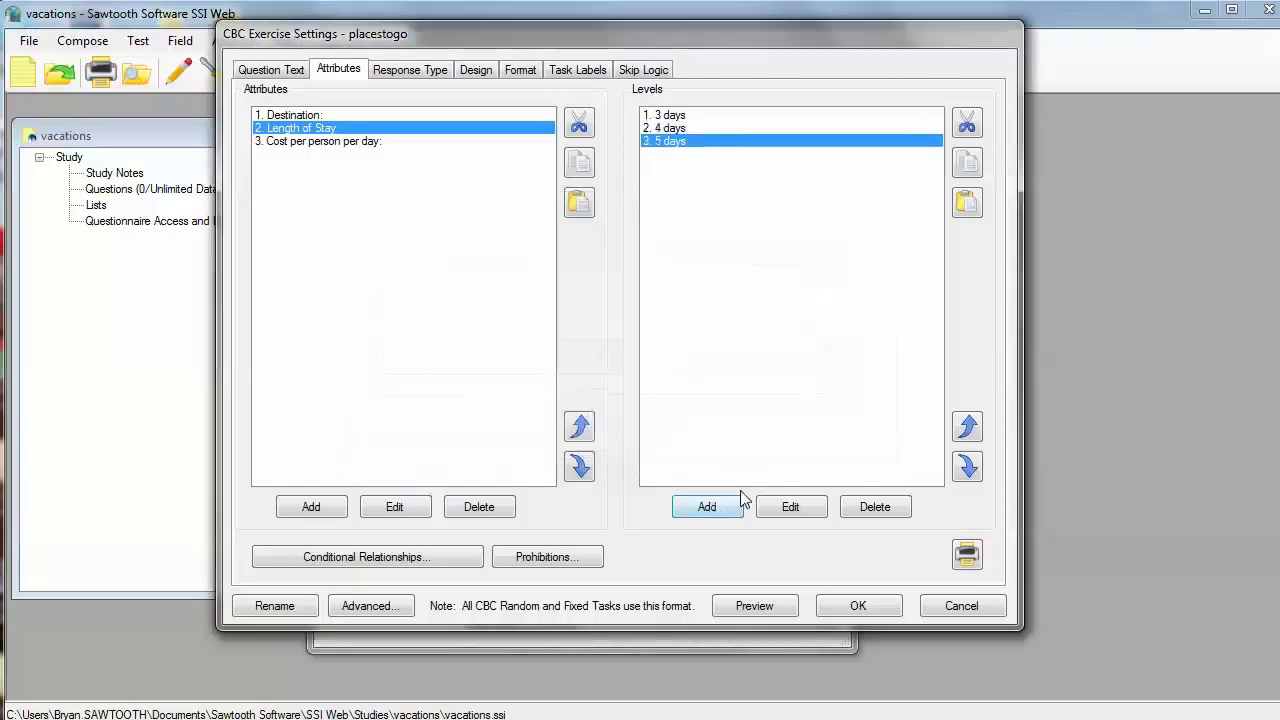
Add the levels $300, $400 and $500 to the Cost per person per day attribute
left_click(368, 145)
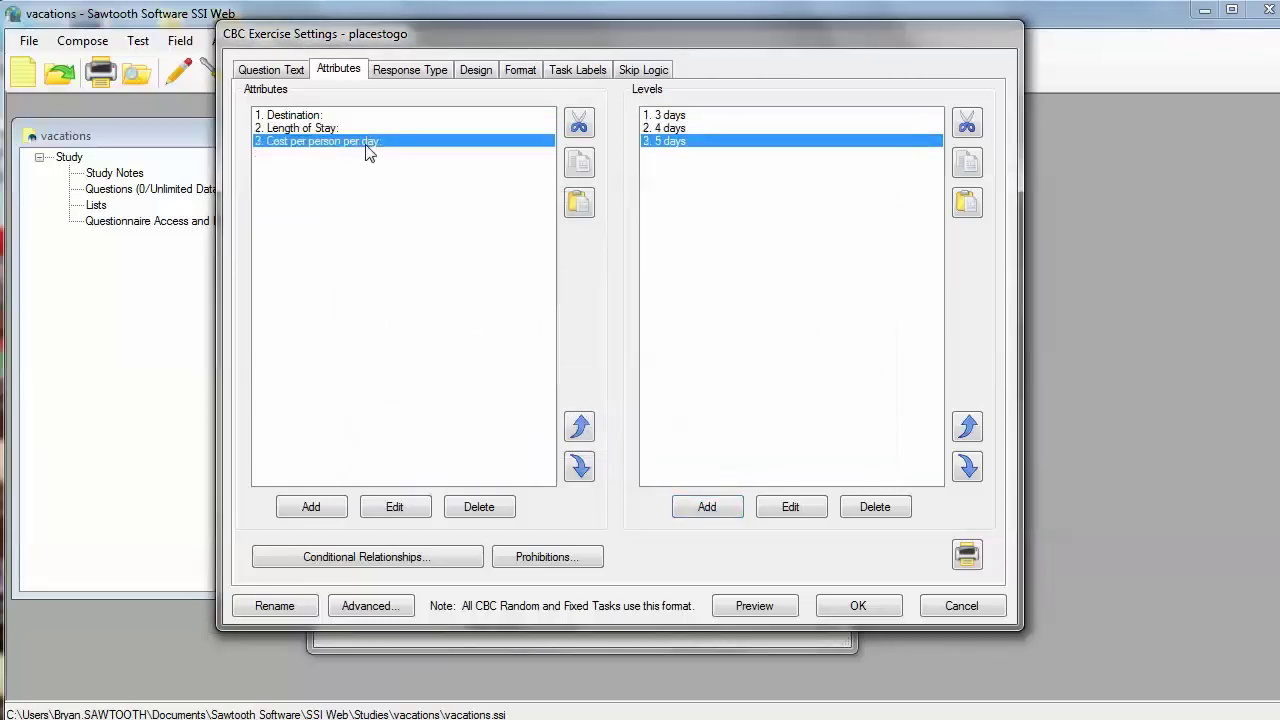
left_click(707, 507)
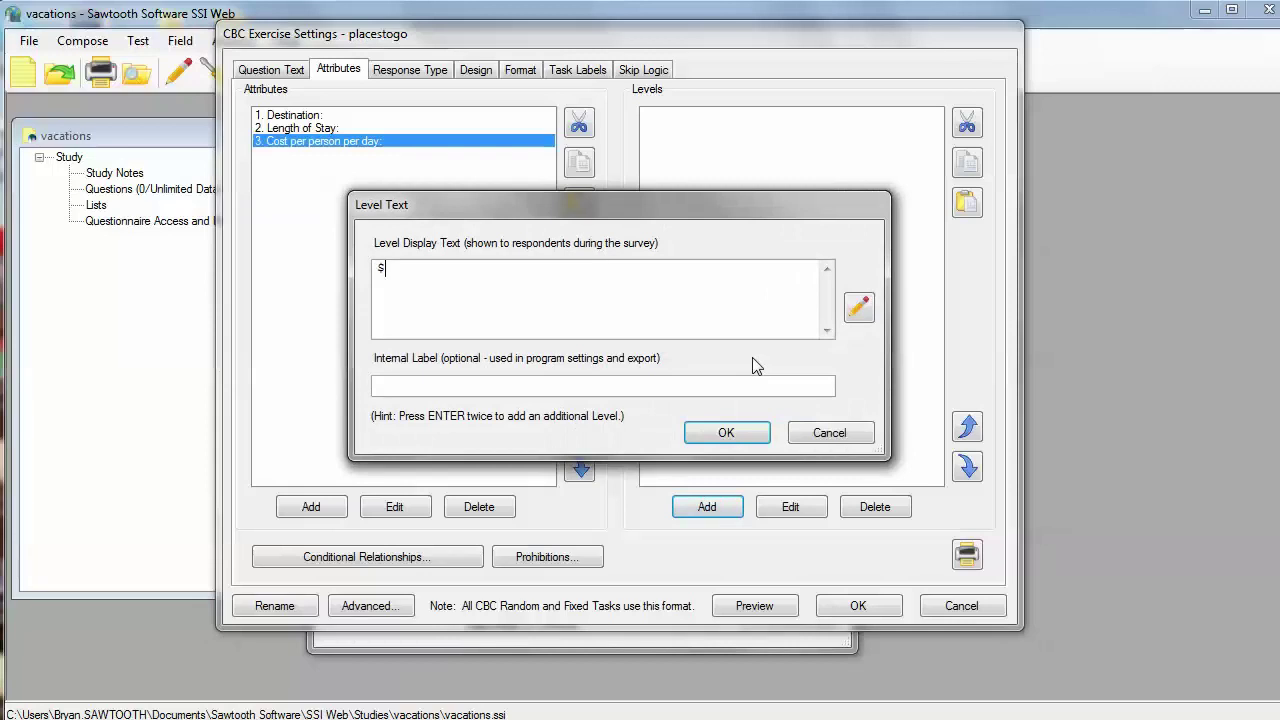
key("Return")
key("Return")
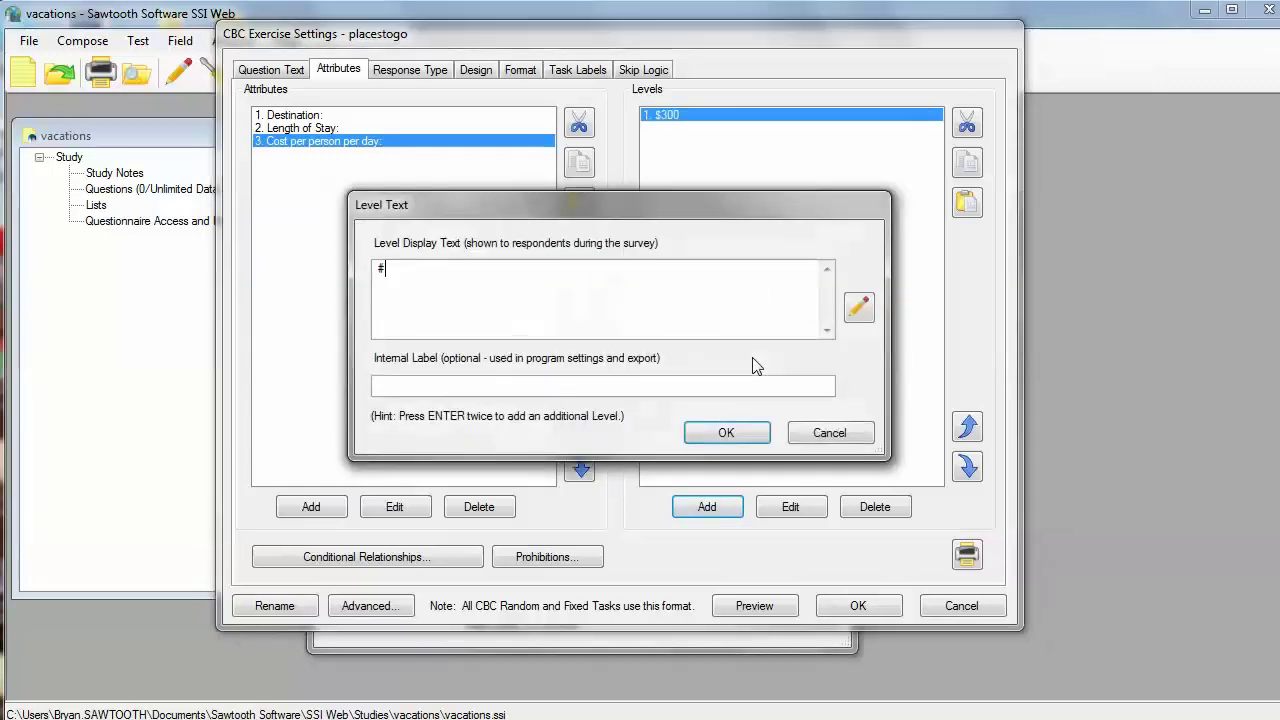
key("BackSpace")
type("$400")
key("Return")
key("Return")
type("$5")
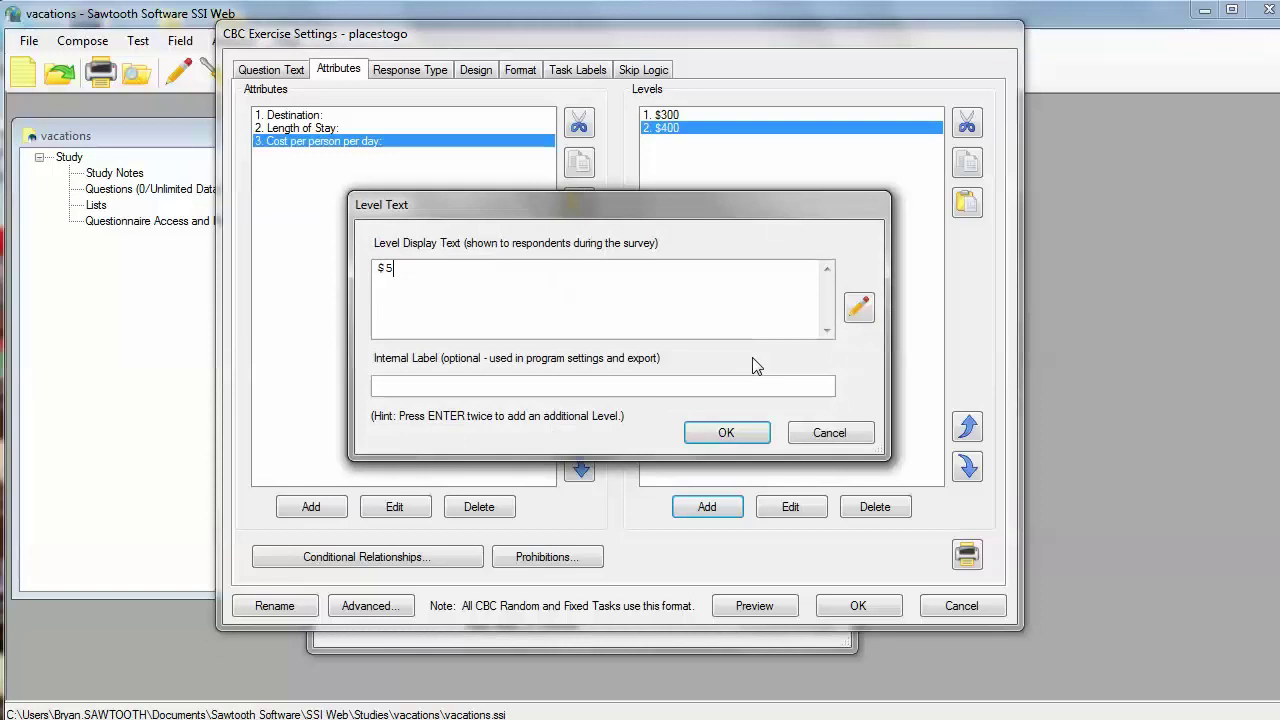
type("00")
key("Return")
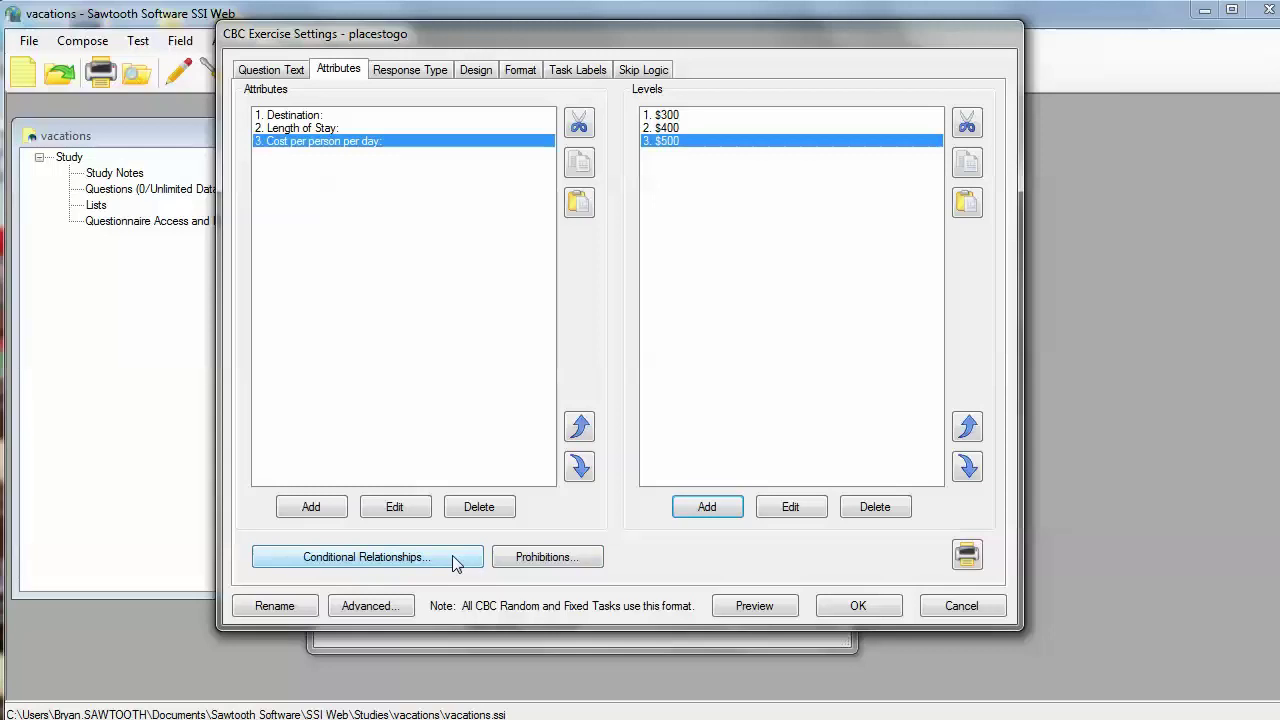
Examine the Best-Worst Choice and Constant Sum / Chip Allocation response types, then select Discrete Choice again
left_click(395, 70)
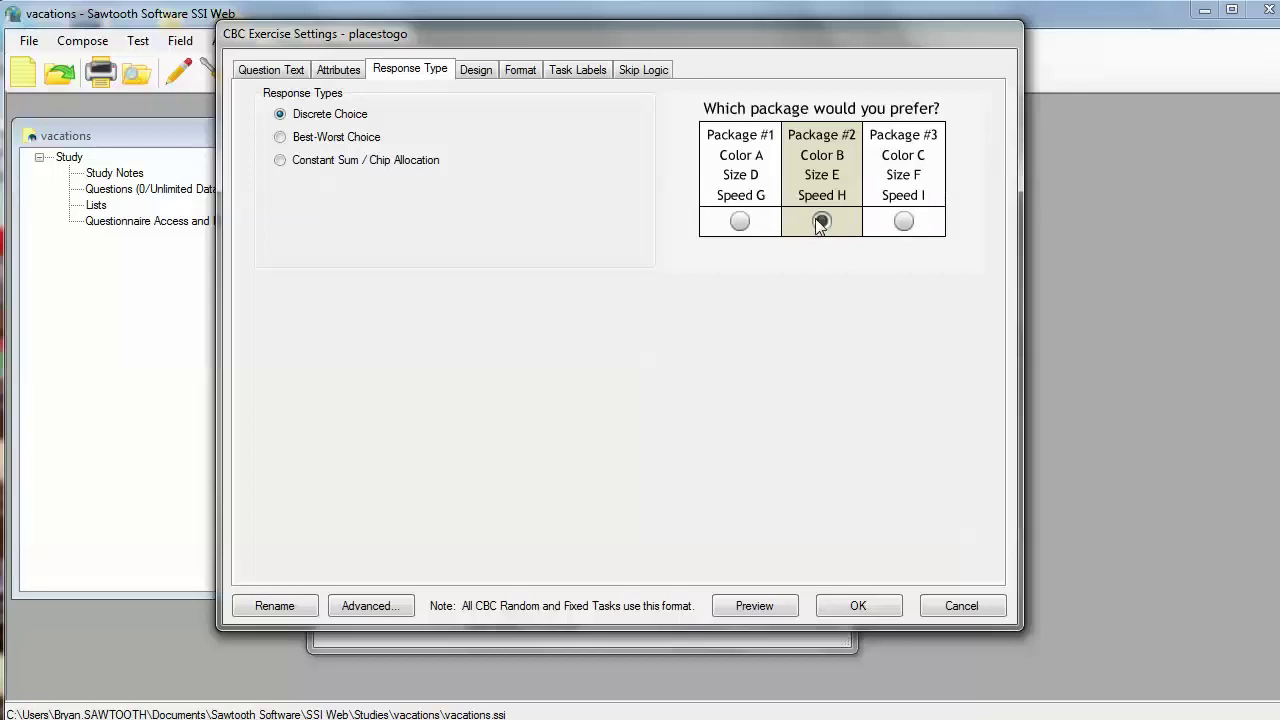
left_click(328, 146)
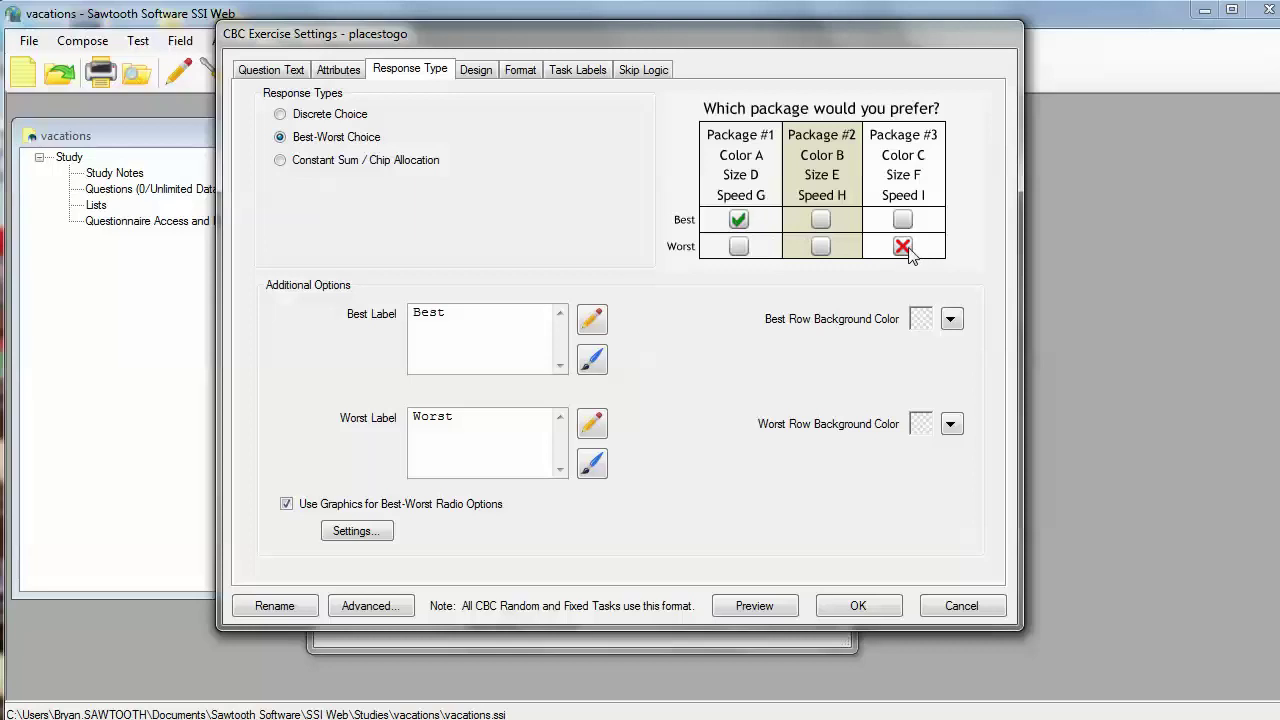
left_click(360, 163)
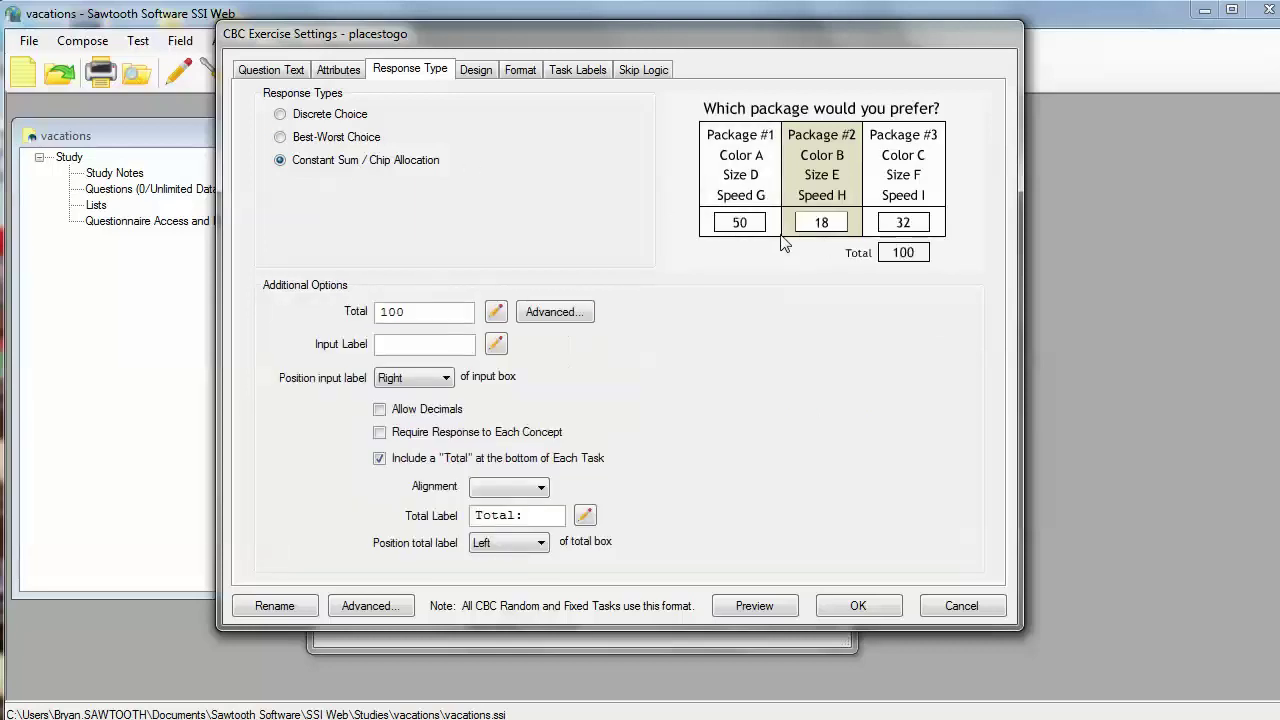
left_click(316, 117)
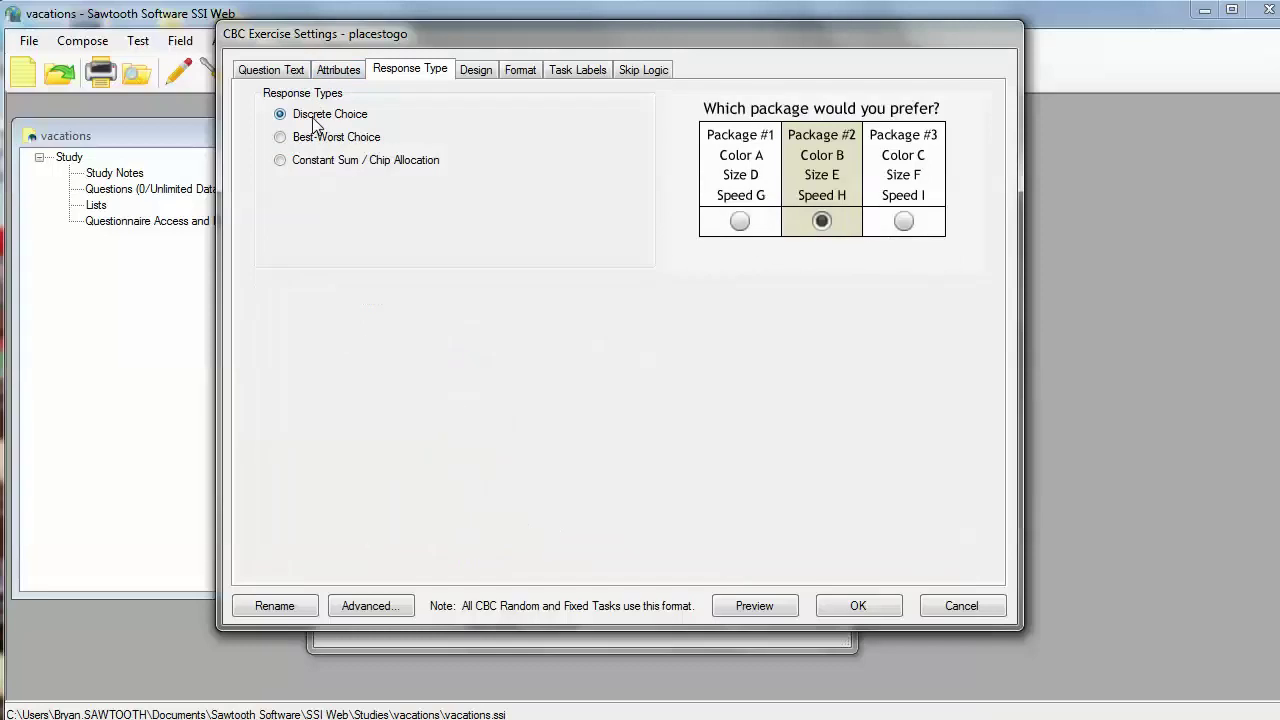
Set the design to 10 random tasks and 0 fixed tasks, keeping 4 concepts per task, and preview a choice task
left_click(470, 78)
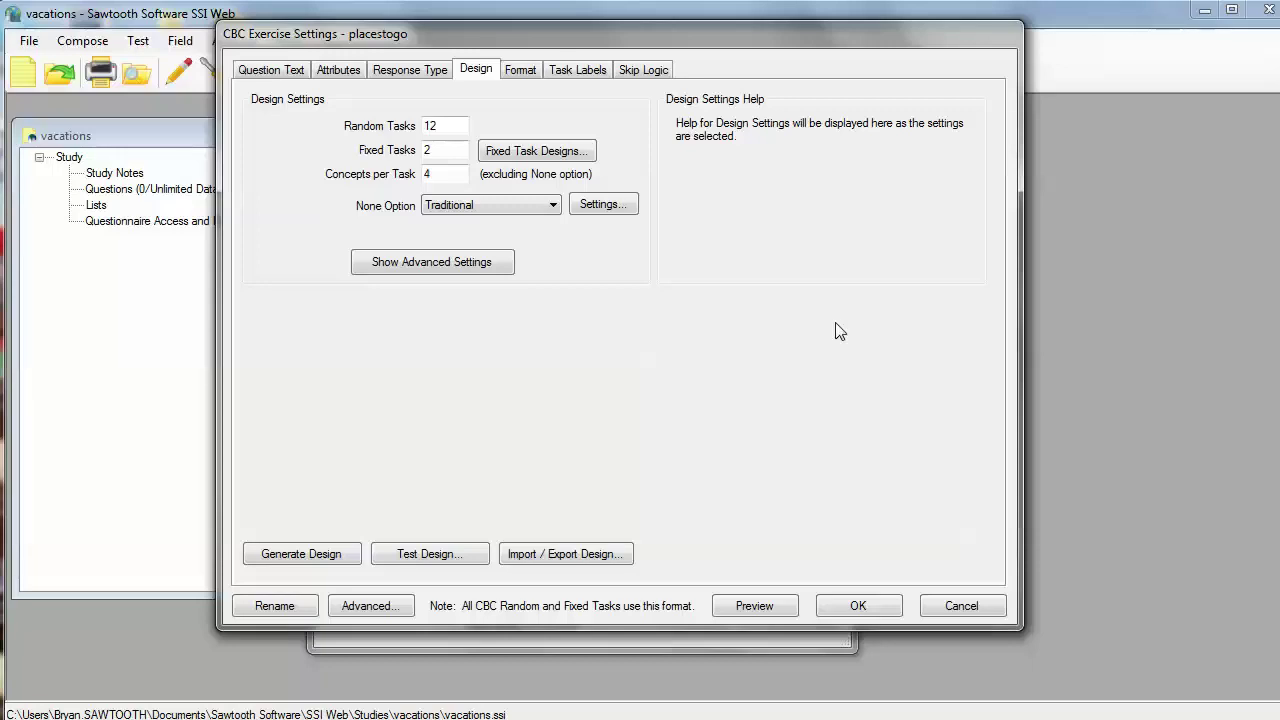
left_click(449, 126)
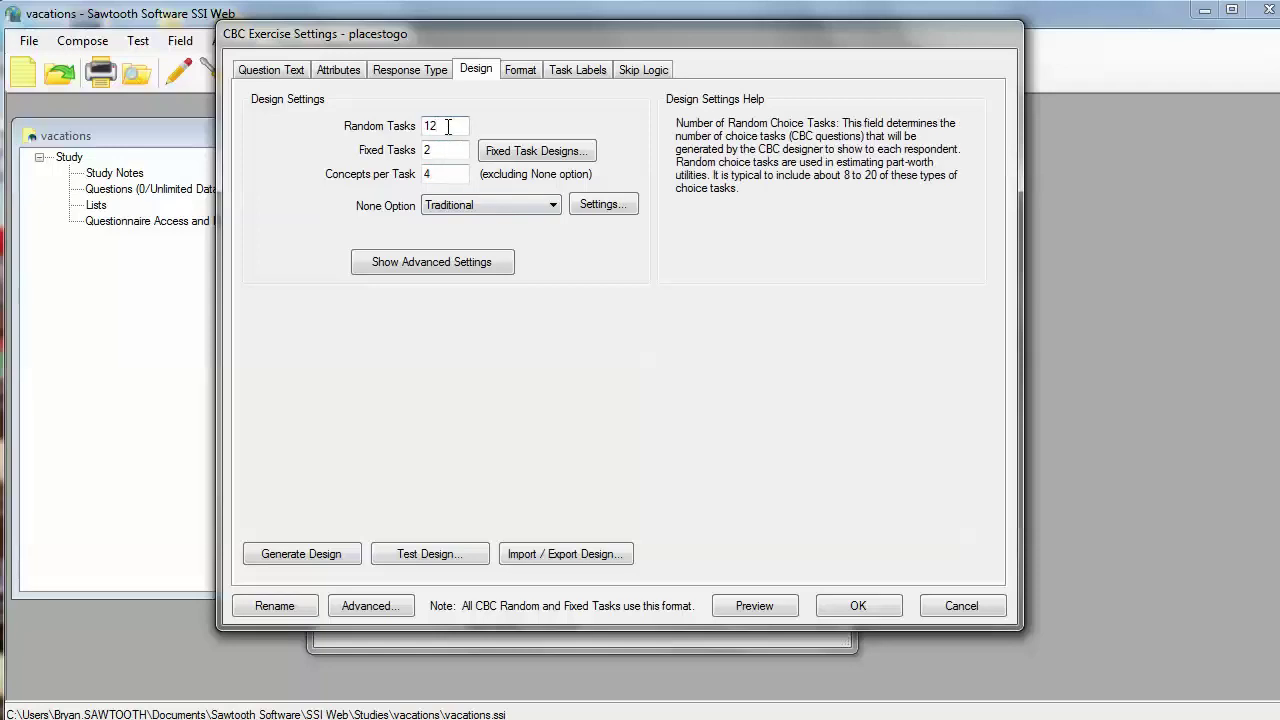
left_click_drag(449, 126, 418, 128)
type("10")
left_click(453, 153)
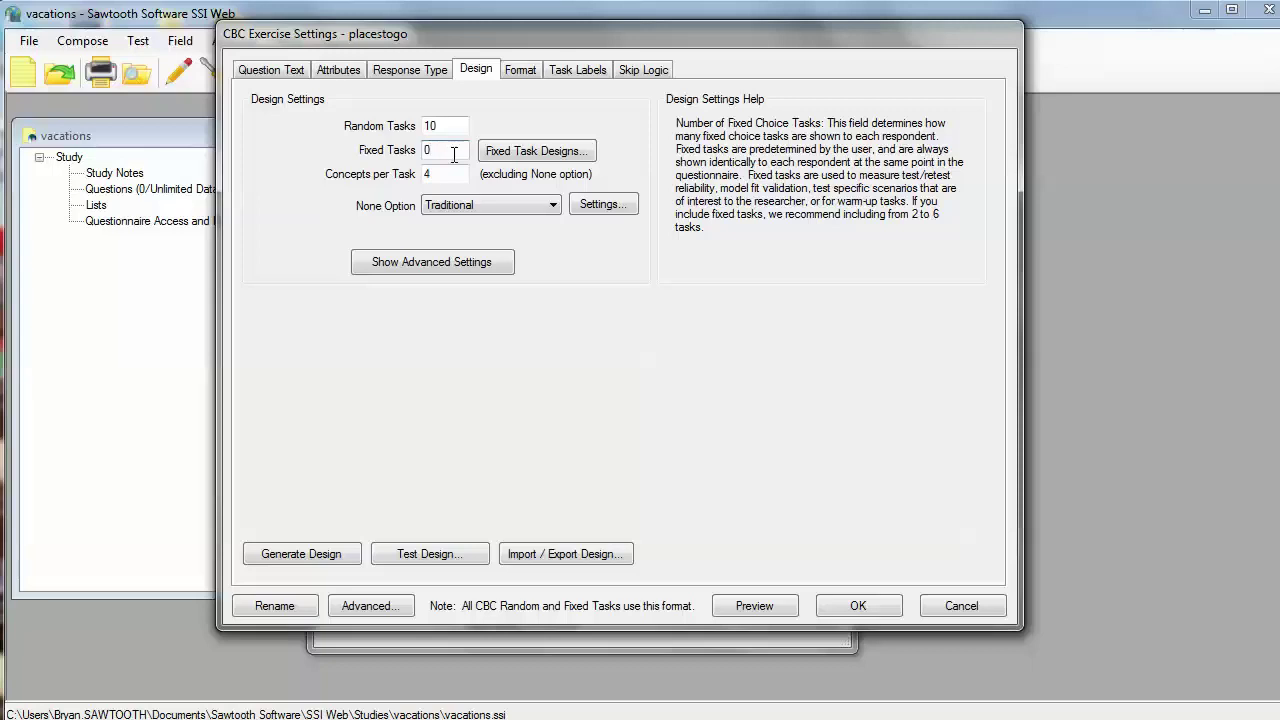
left_click(451, 176)
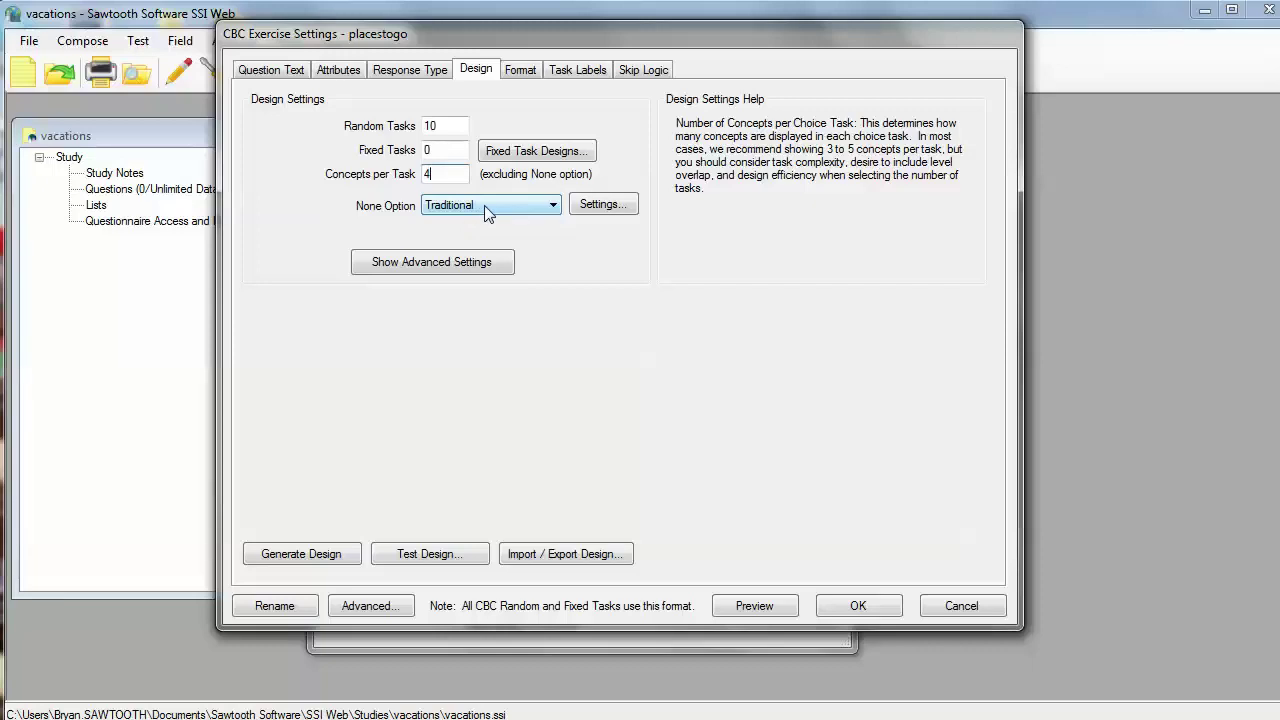
left_click(750, 607)
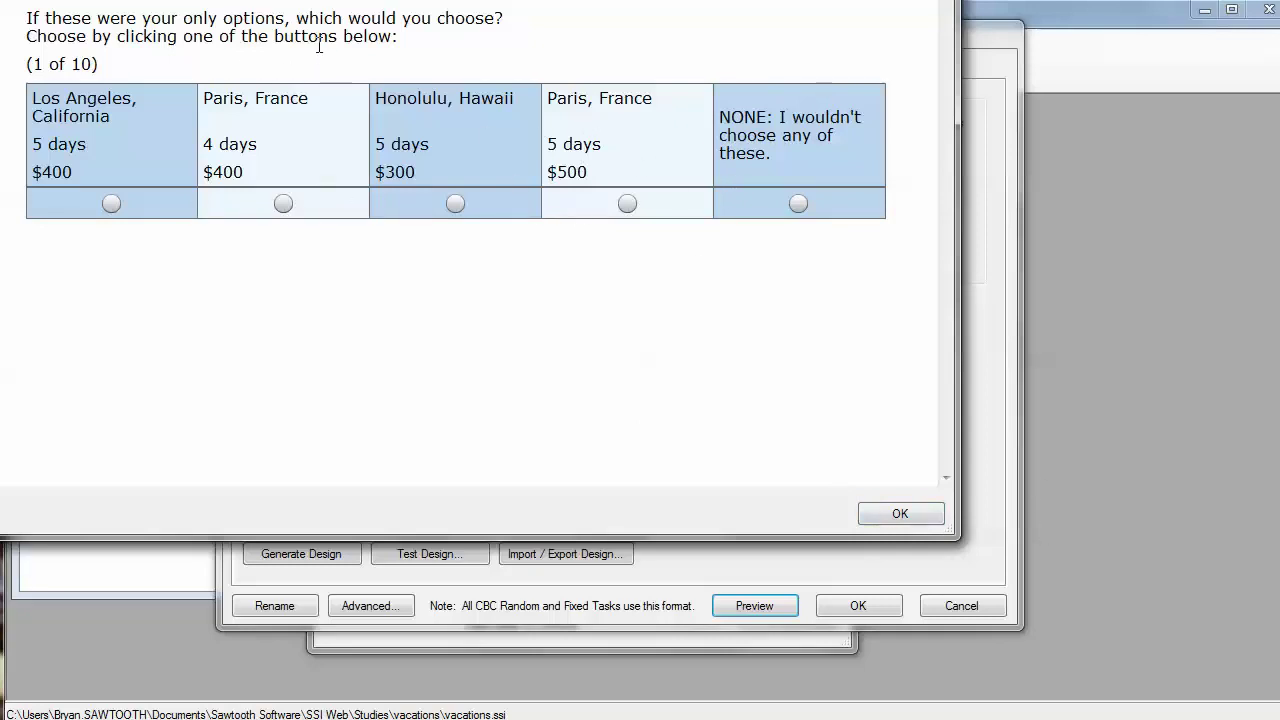
left_click(922, 515)
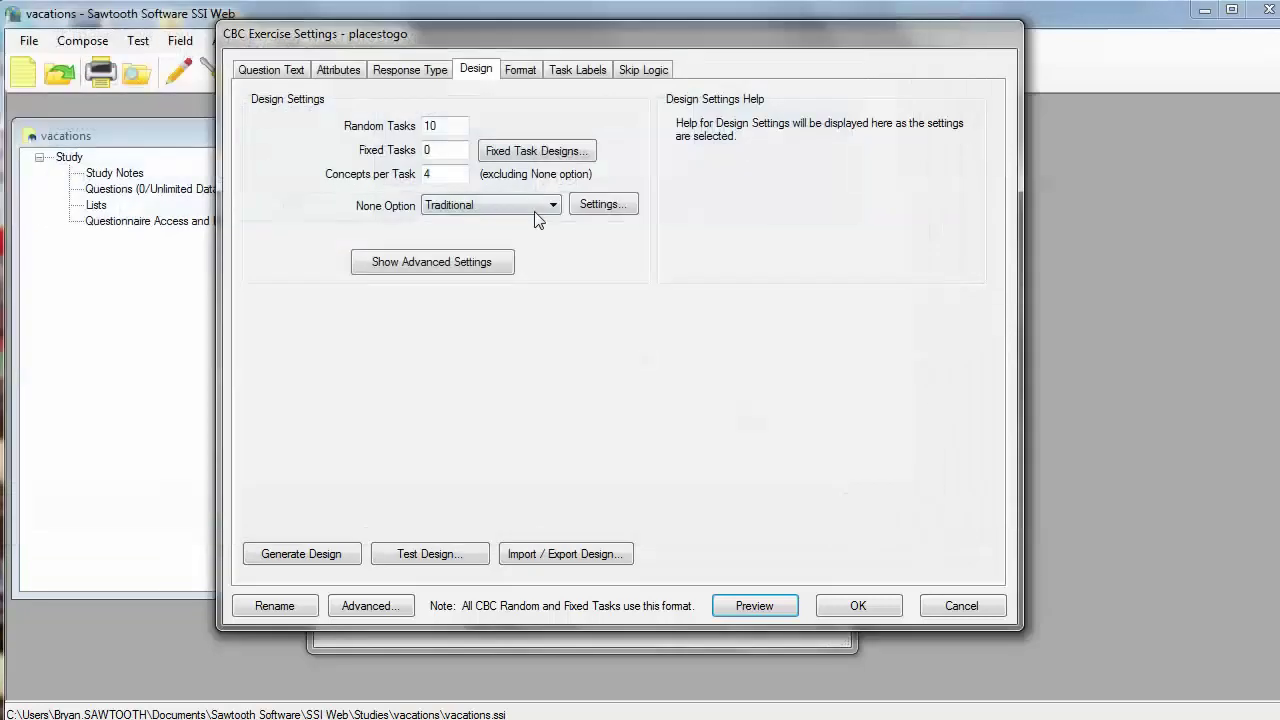
Insert the word "vacation" after "which" in the Header 1 question text
left_click(292, 74)
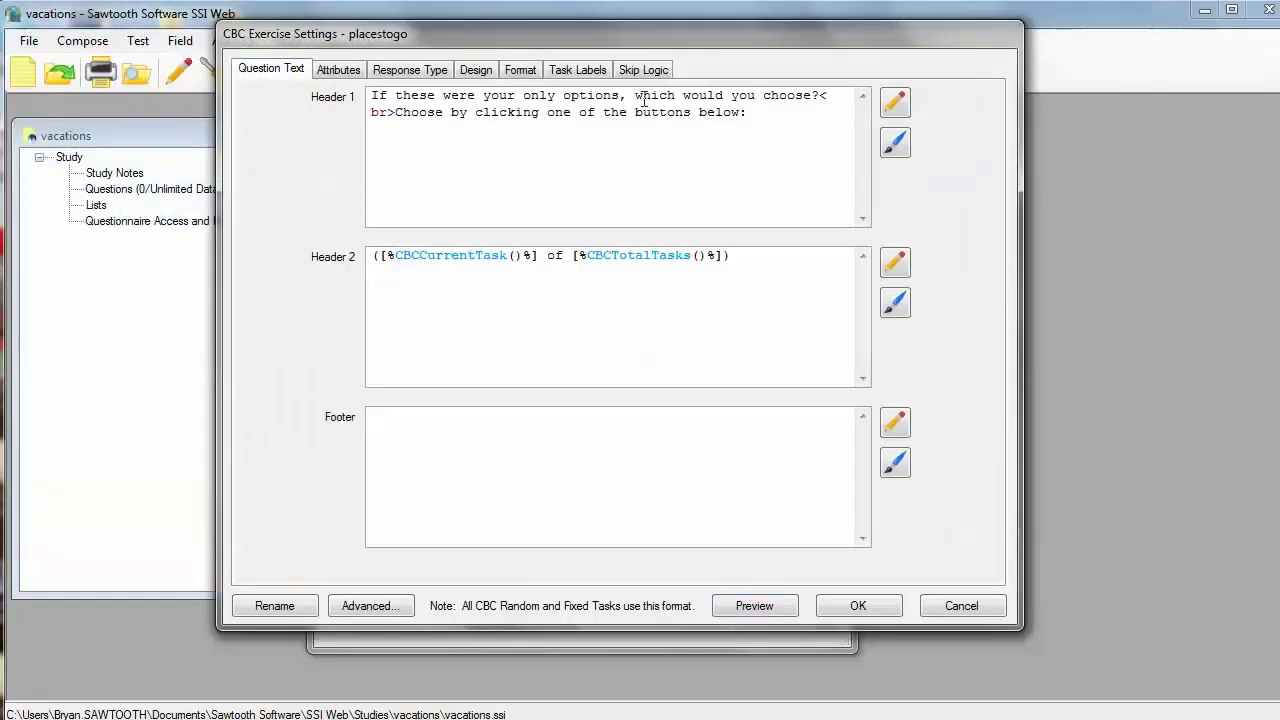
double_click(702, 96)
key("Left")
type("vacation")
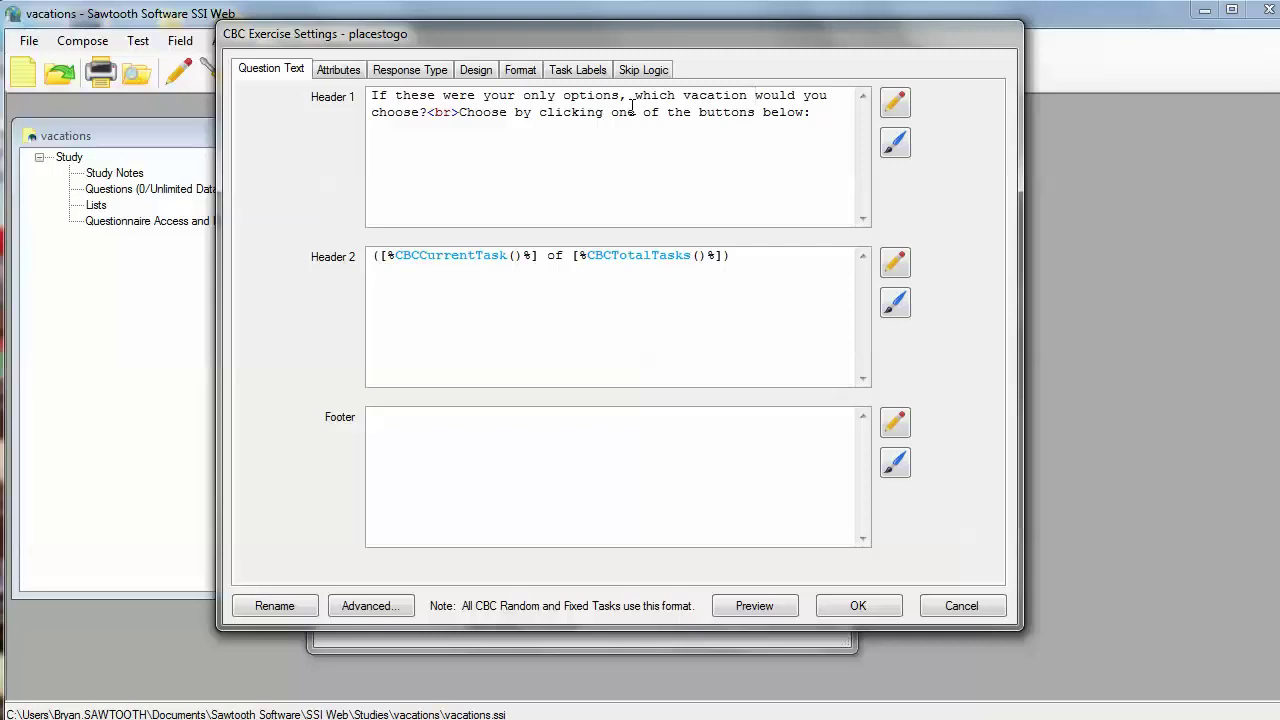
Preview the choice task with the revised header, then turn on Show Attribute Labels in the format options and preview it again
left_click(519, 76)
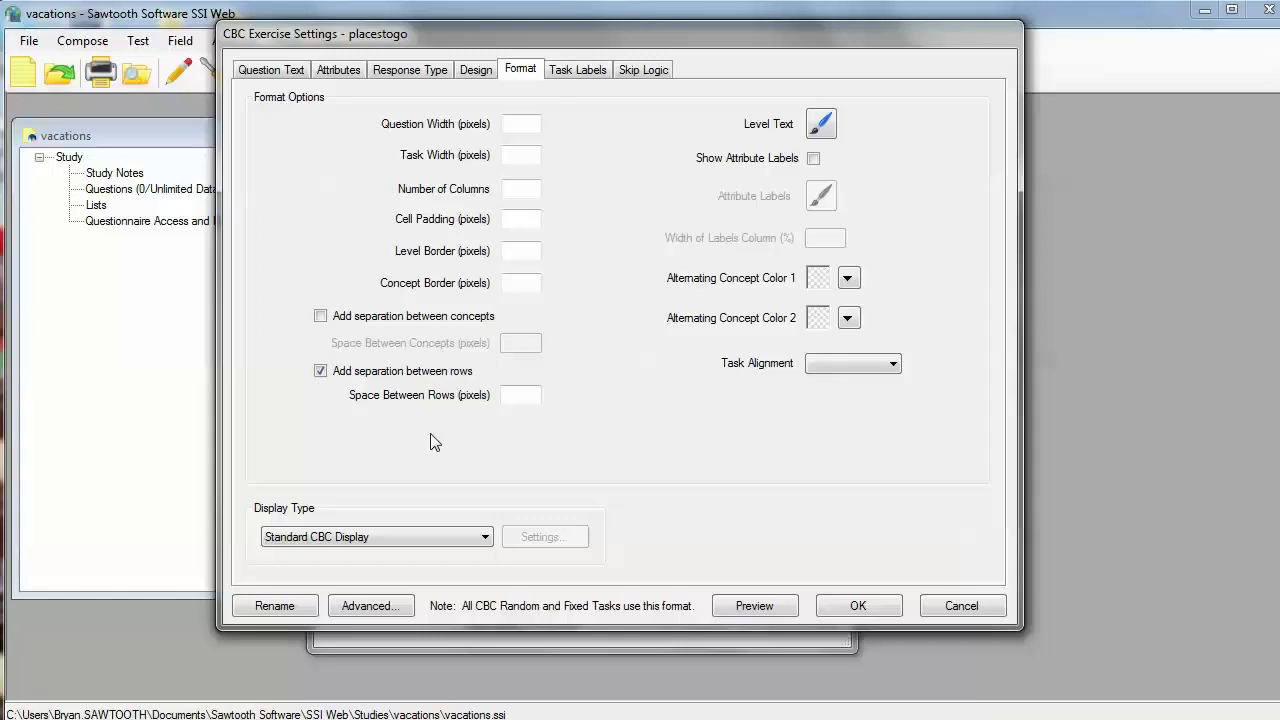
left_click(760, 606)
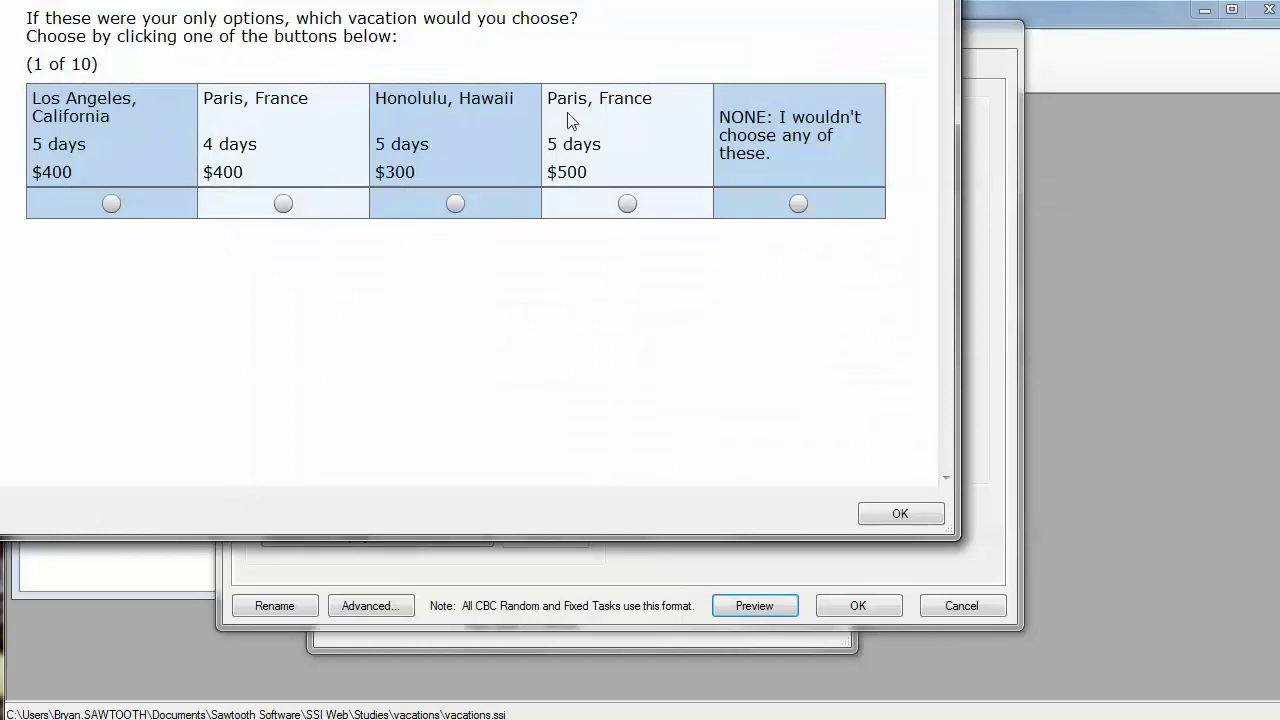
left_click(900, 514)
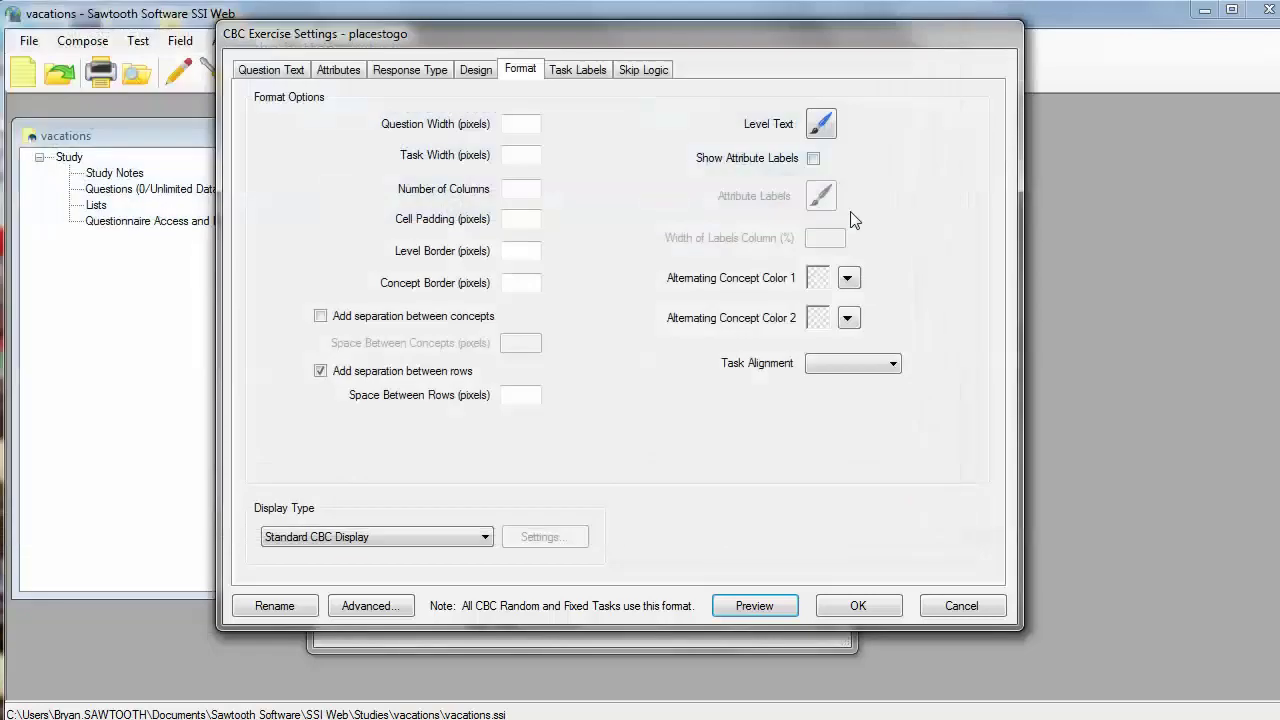
left_click(814, 159)
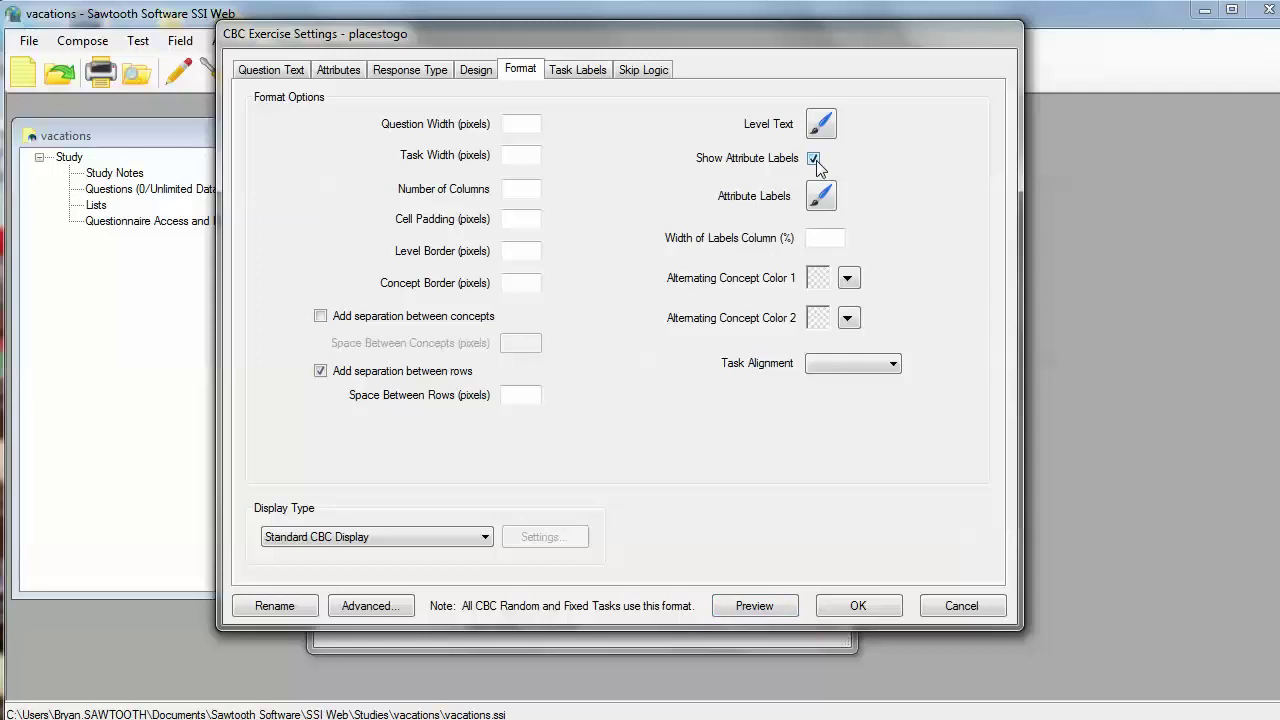
left_click(754, 606)
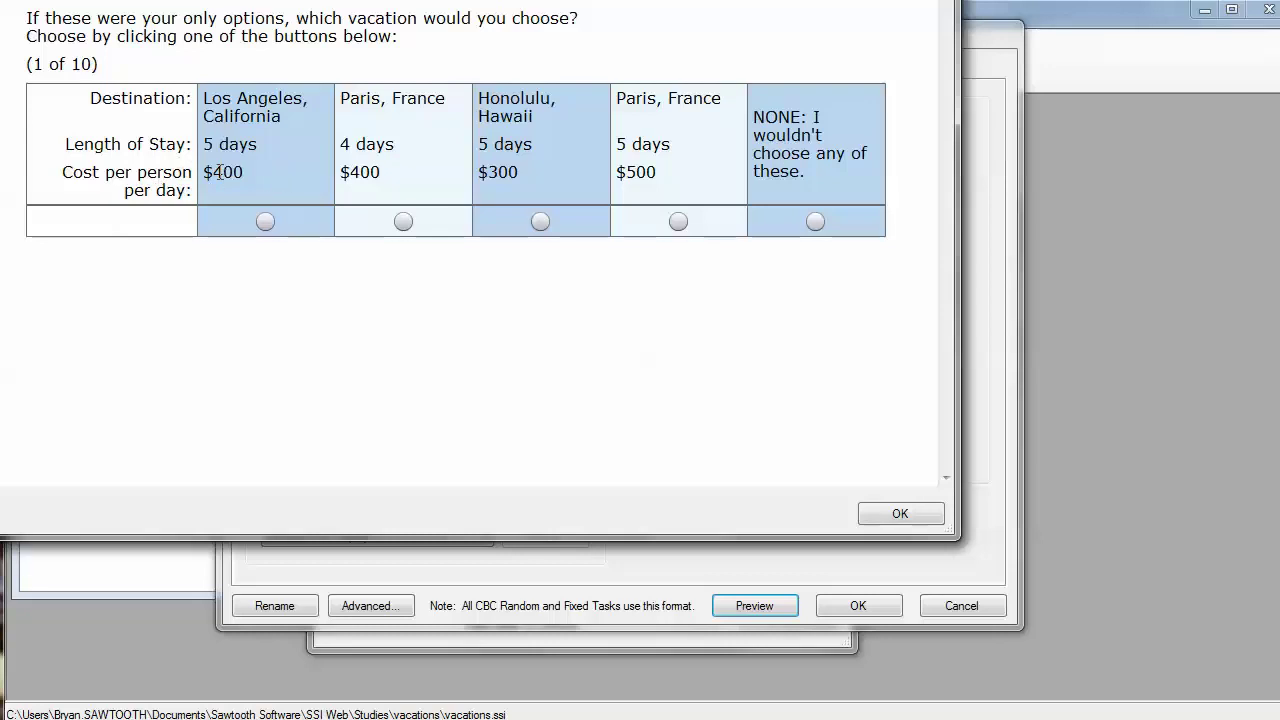
left_click(906, 514)
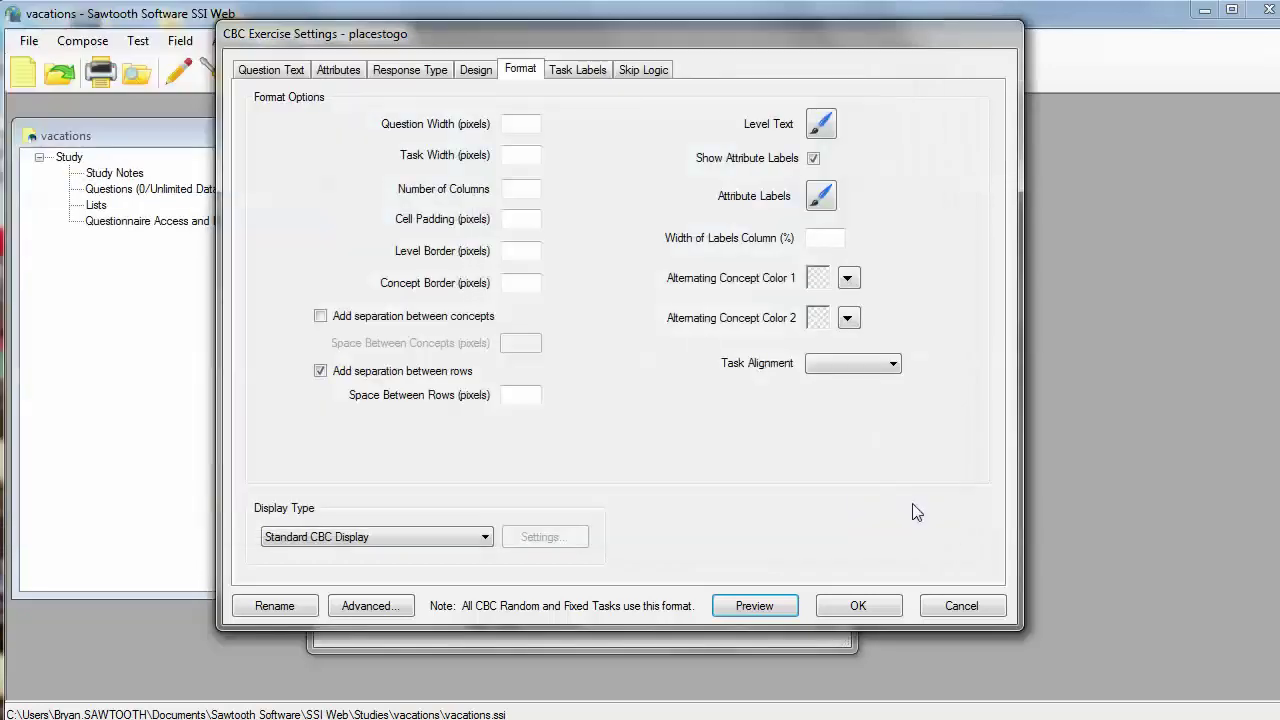
Generate the CBC design and review the versions, total choice tasks and level frequencies in its design report
left_click(476, 69)
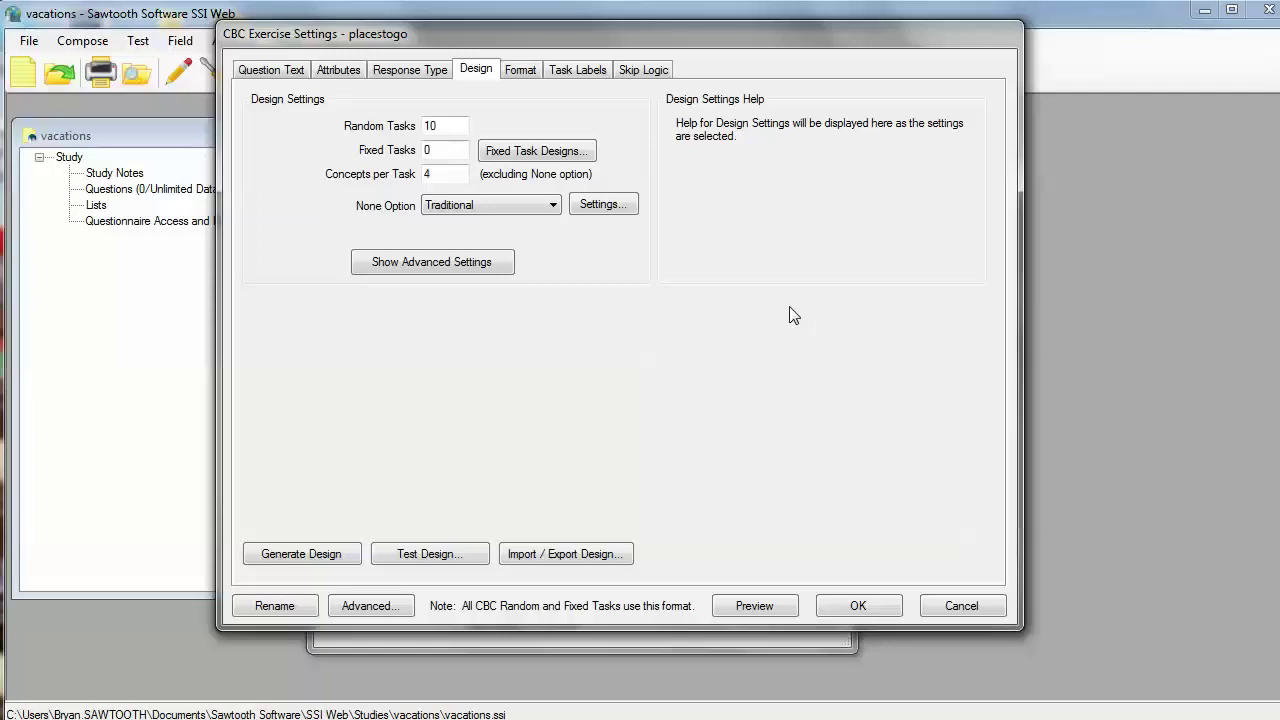
left_click(328, 558)
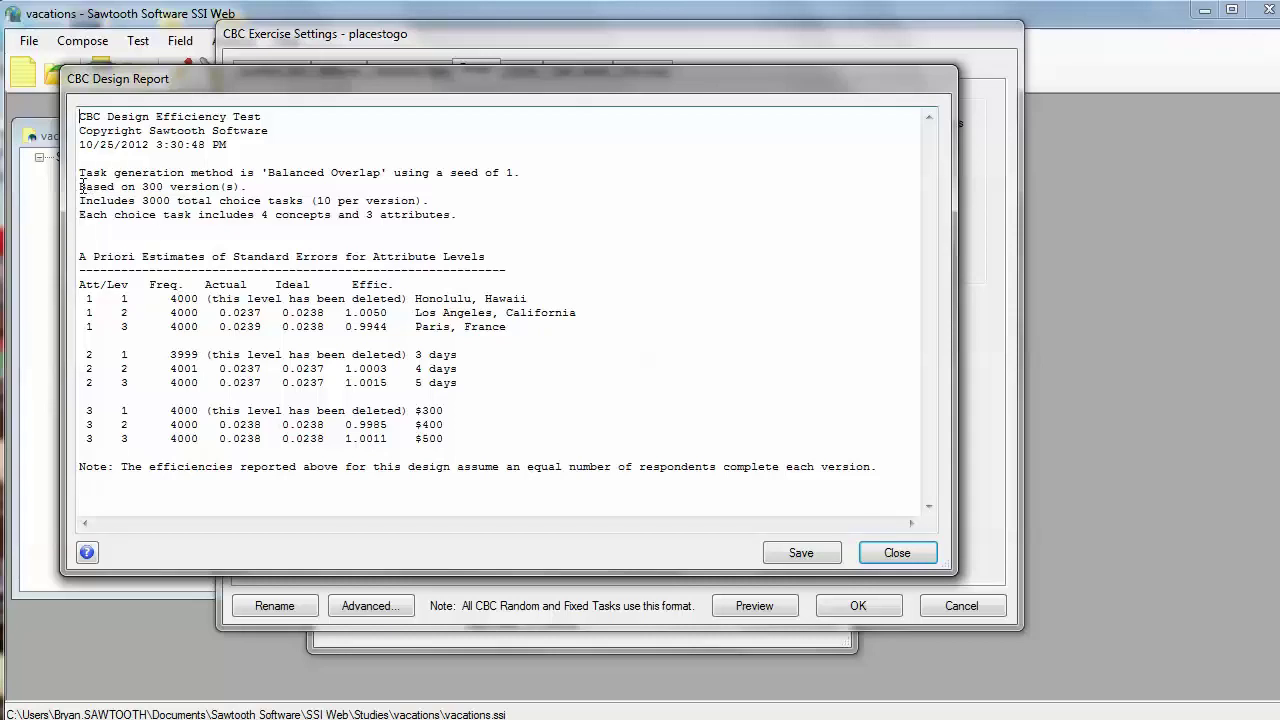
left_click_drag(79, 186, 208, 186)
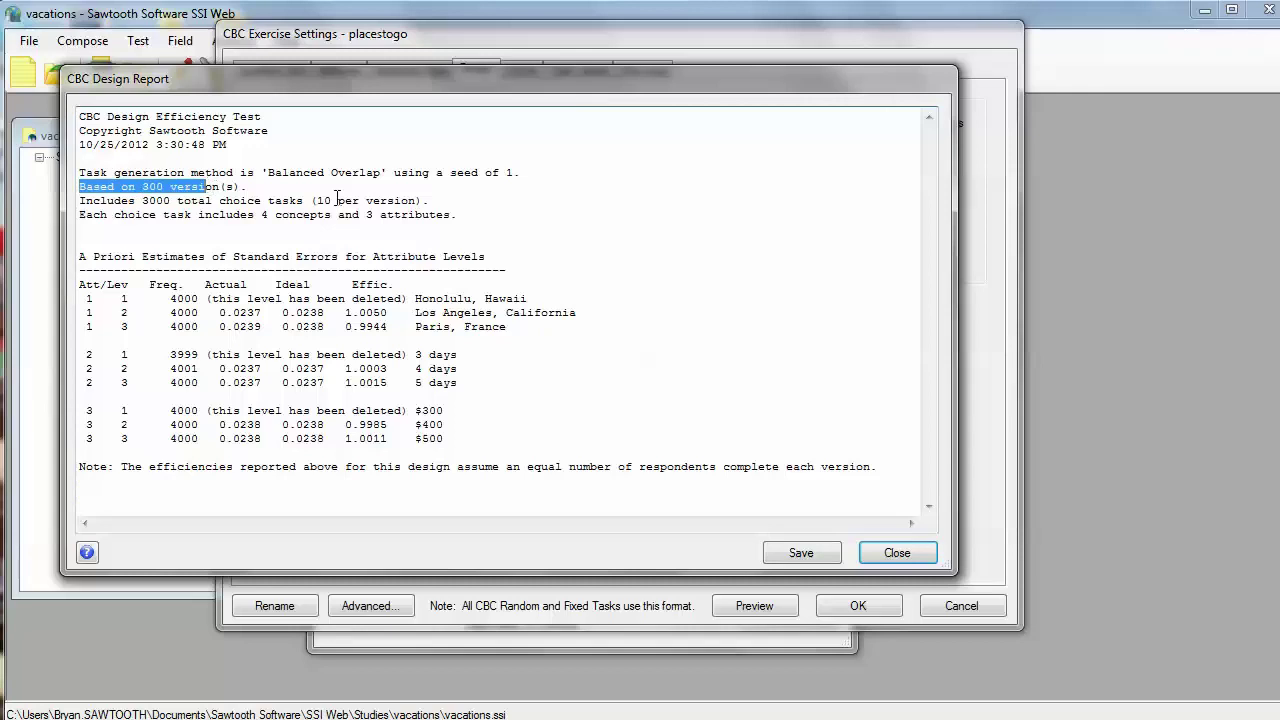
left_click_drag(312, 201, 418, 201)
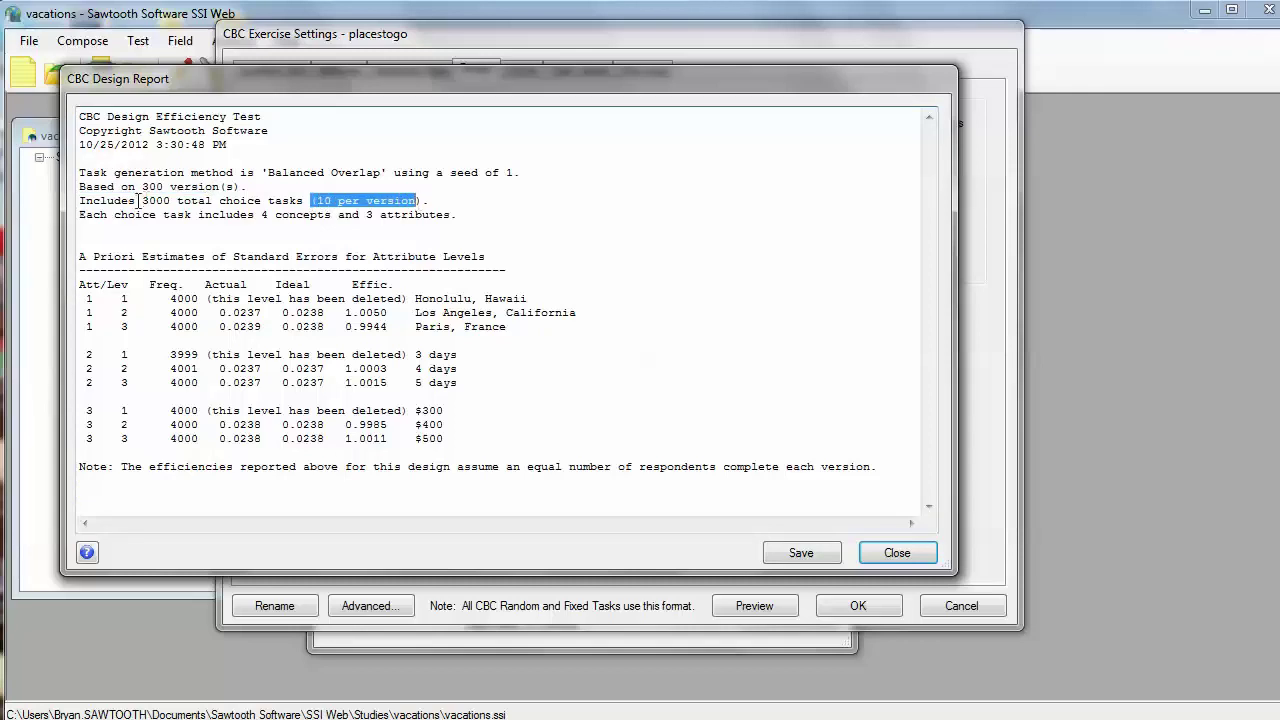
left_click_drag(138, 200, 311, 203)
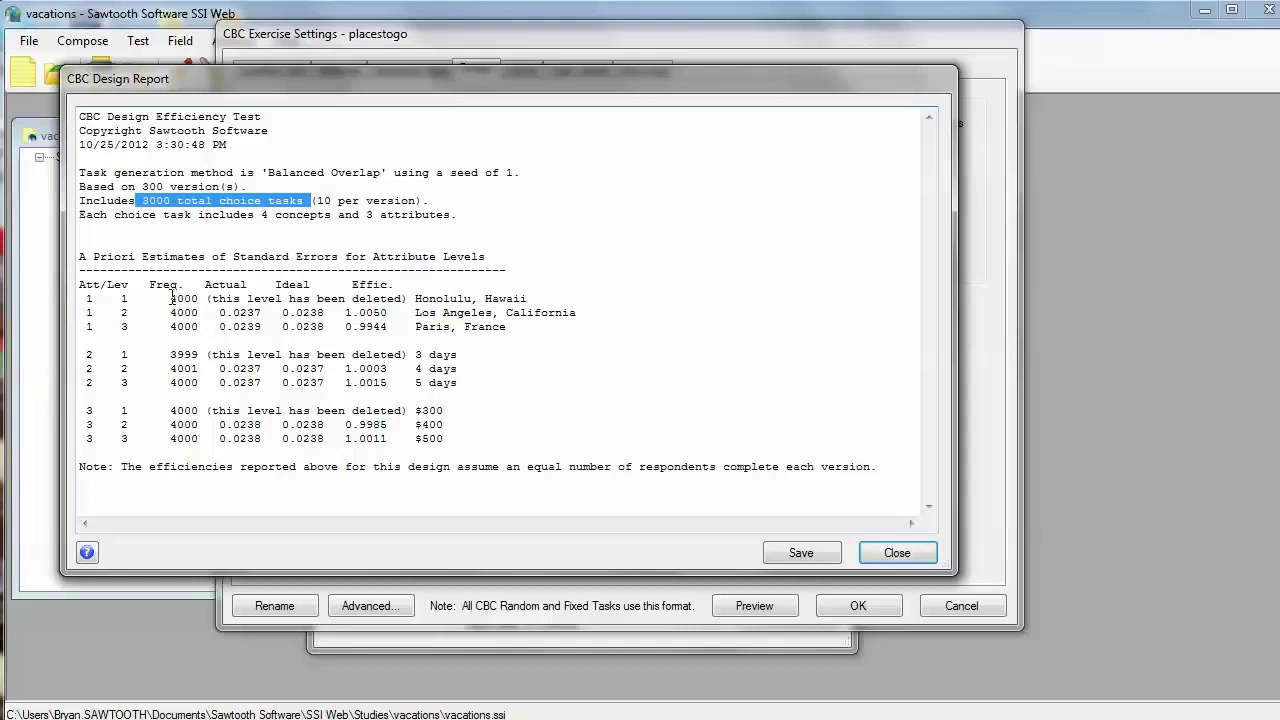
left_click_drag(172, 298, 199, 292)
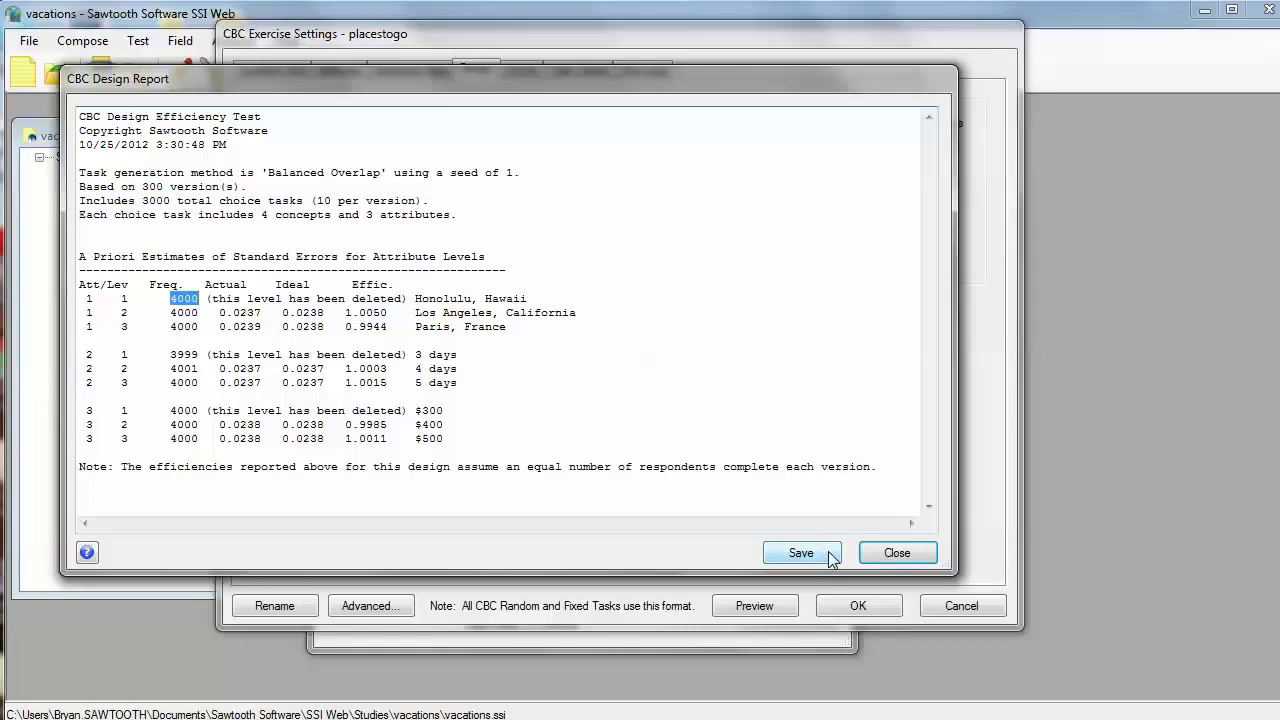
left_click(896, 554)
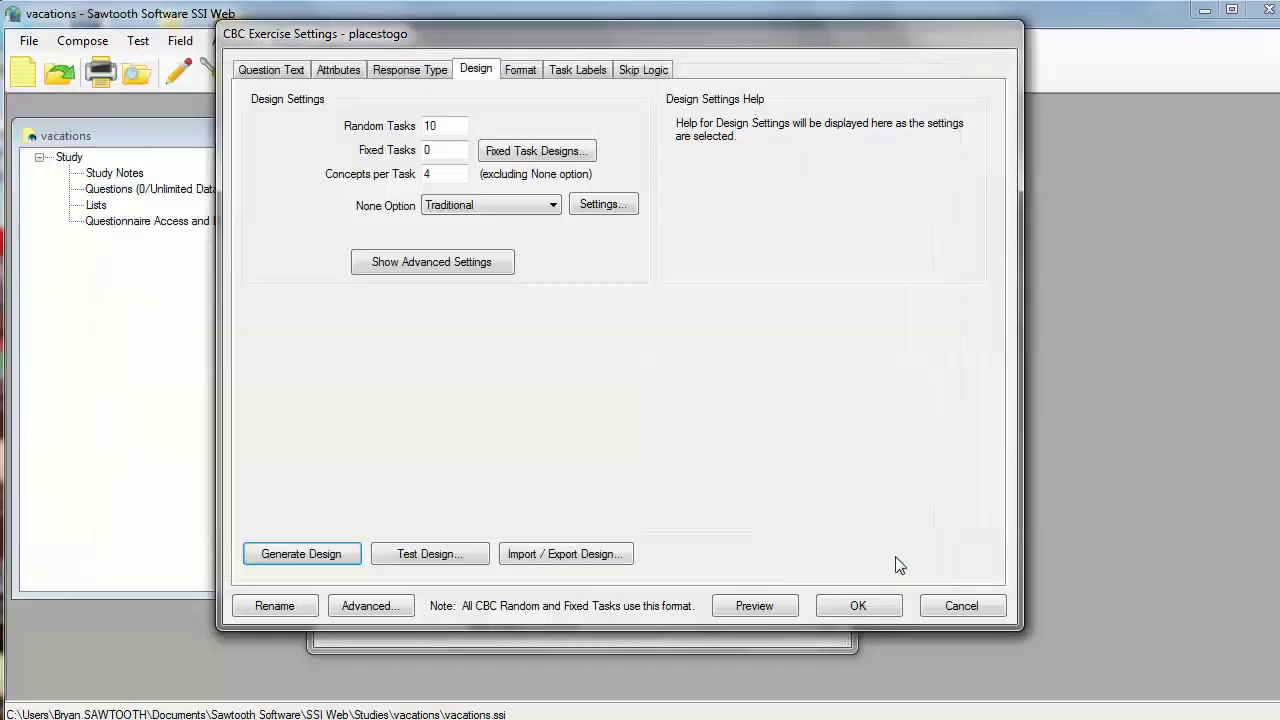
Run a design test with 2-Way Frequencies and the Advanced Test, using 300 respondents and 20 percent None
left_click(444, 555)
left_click(421, 275)
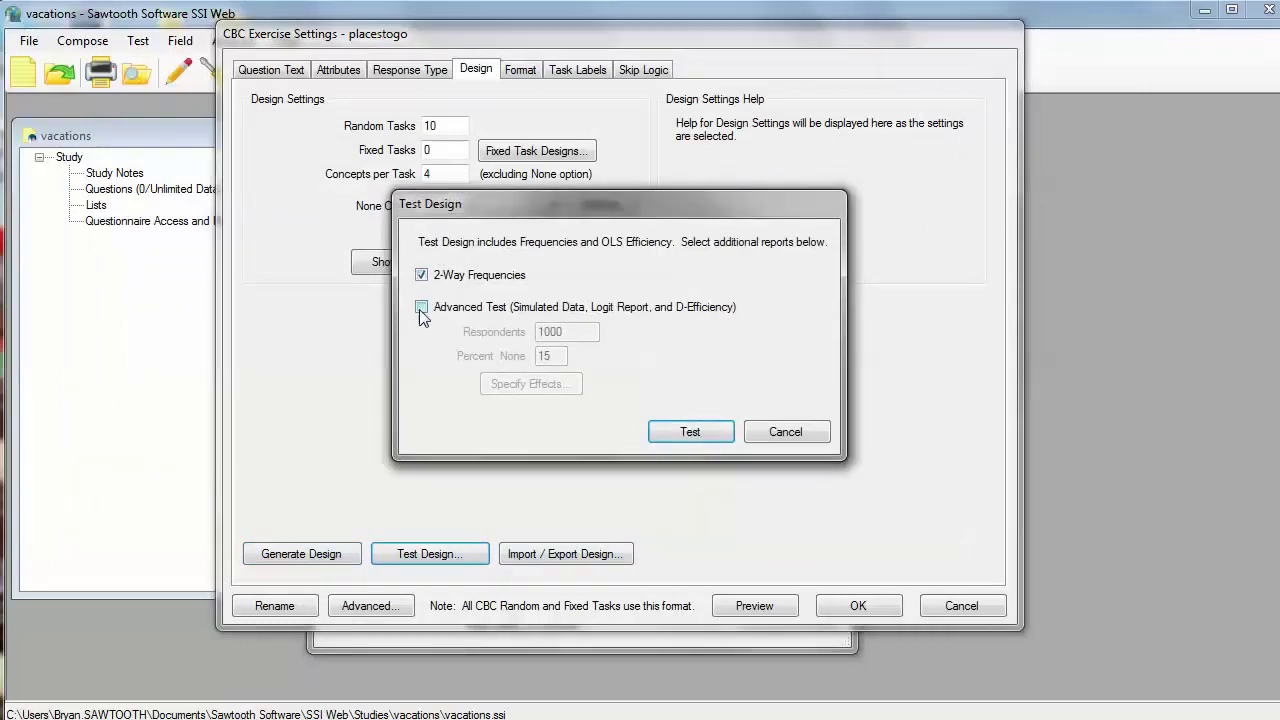
left_click(421, 309)
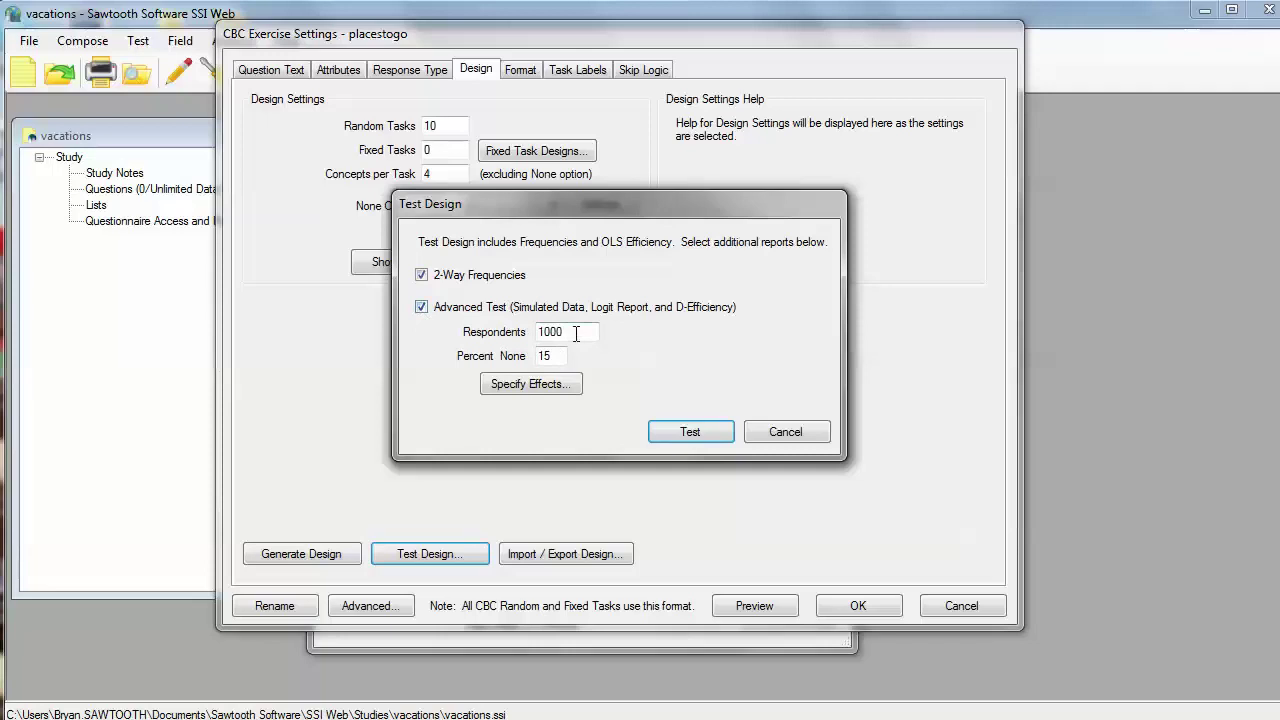
left_click_drag(575, 332, 496, 337)
type("30")
left_click(549, 356)
double_click(549, 356)
type("20")
left_click(690, 431)
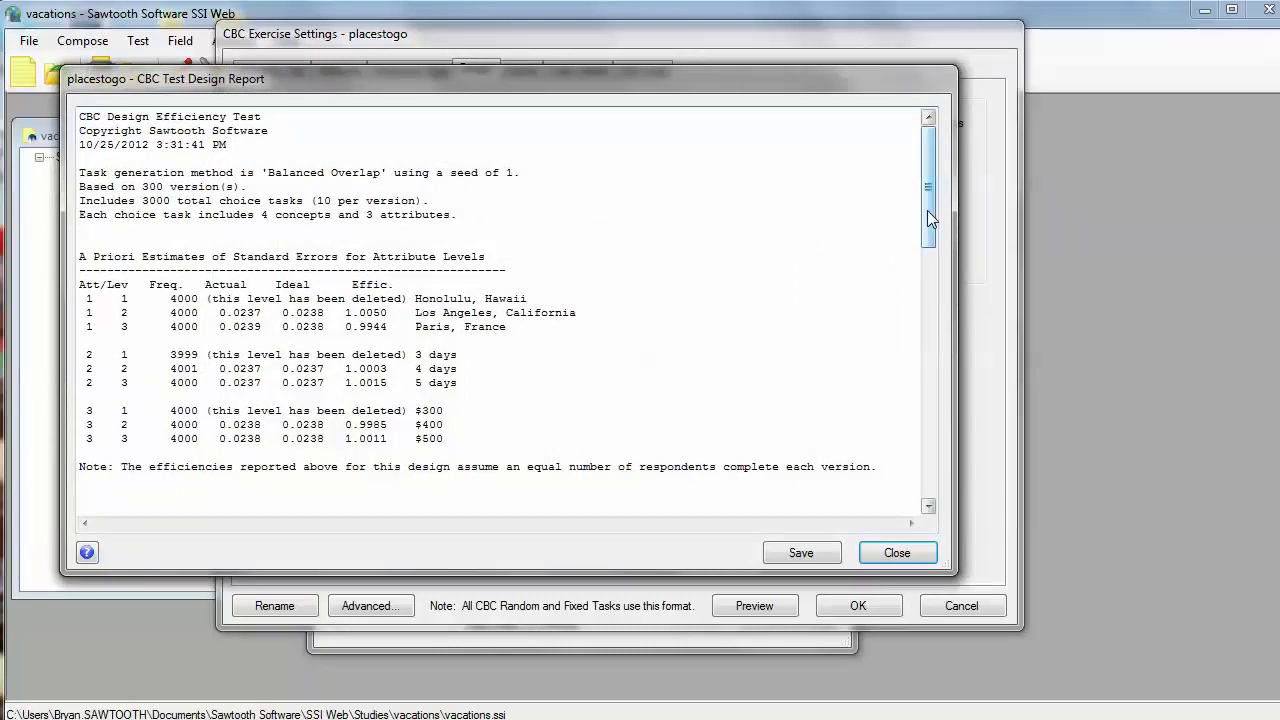
Examine the test report's two-way frequencies, simulated response categories and standard errors, then preview a choice task from the generated design
left_click_drag(927, 210, 928, 331)
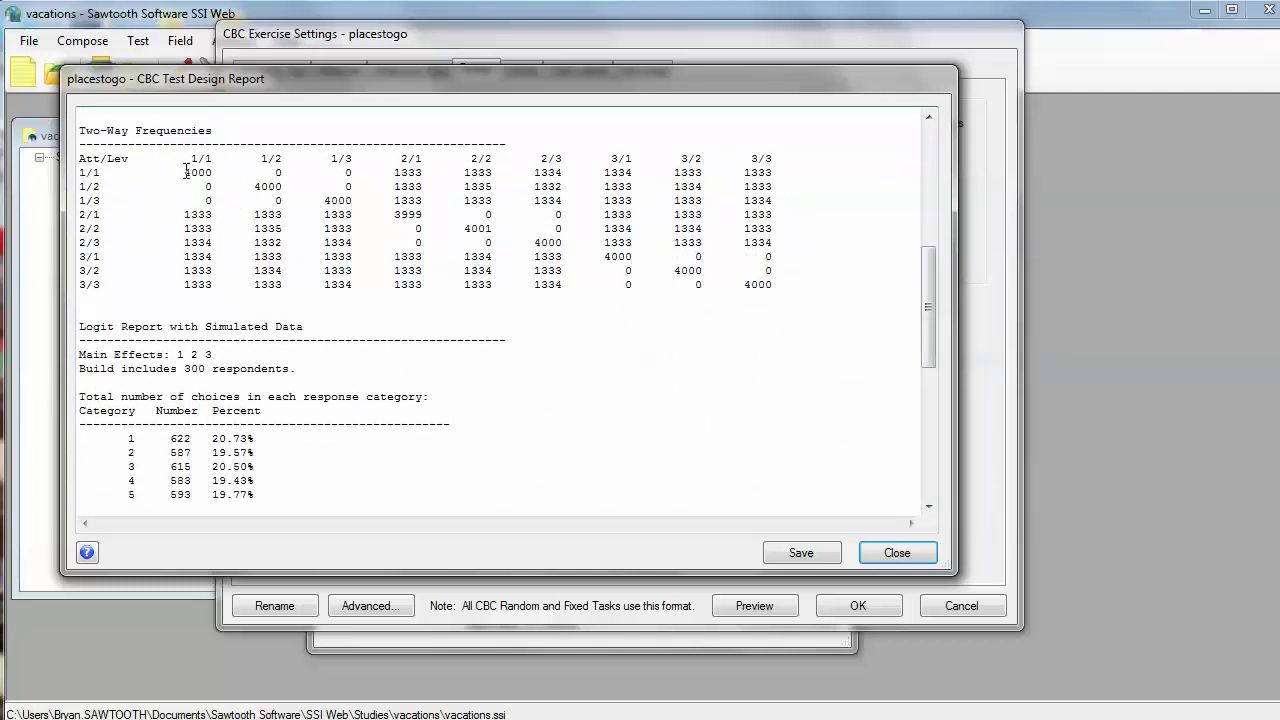
left_click_drag(189, 158, 212, 158)
left_click_drag(184, 214, 212, 218)
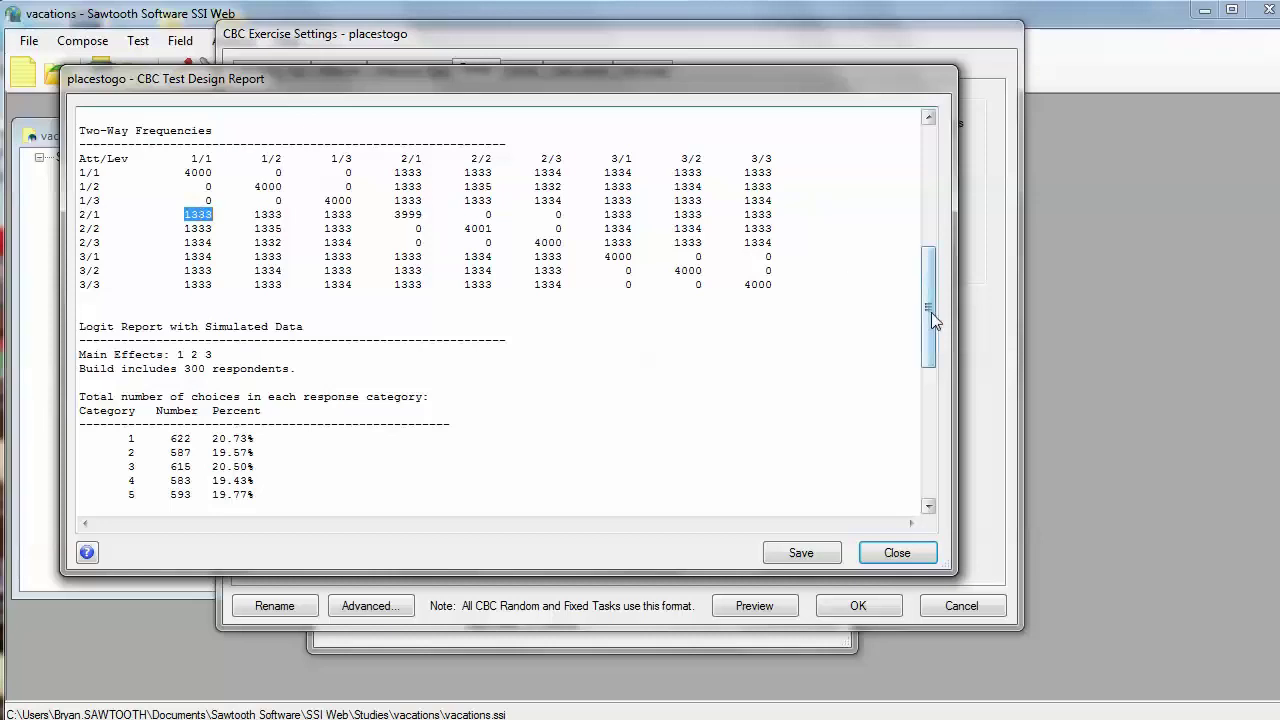
left_click_drag(931, 312, 921, 381)
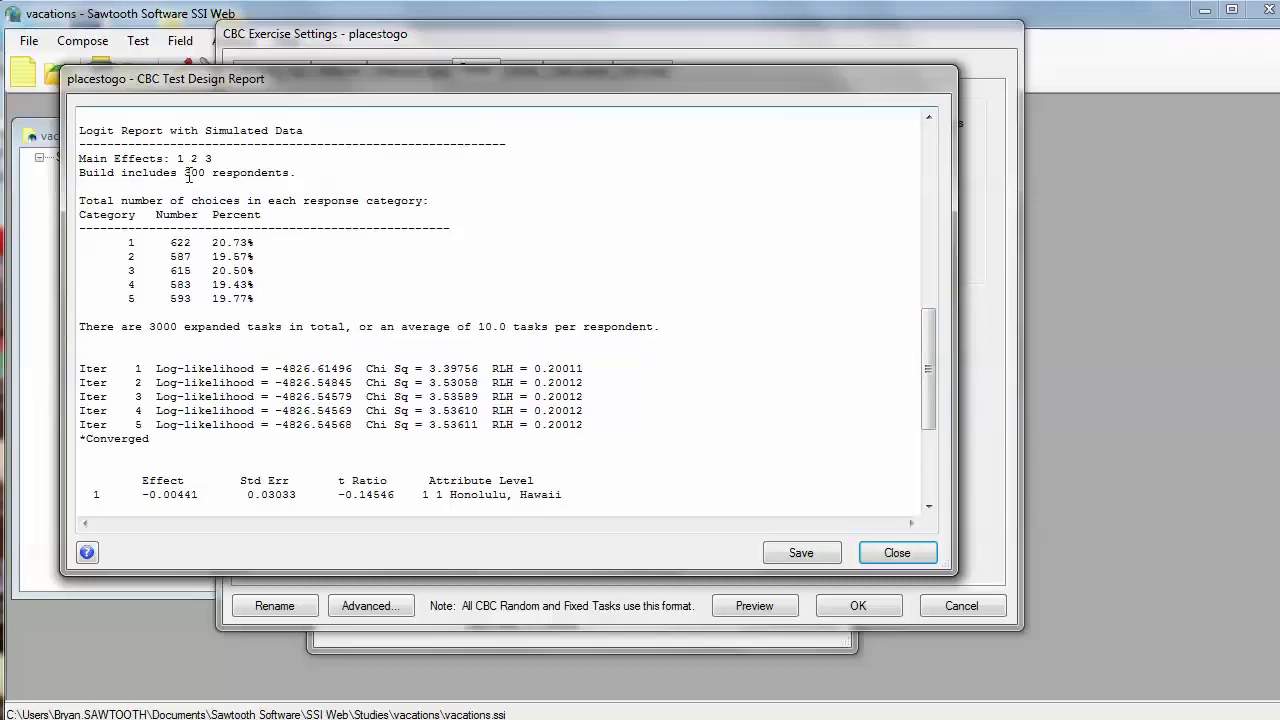
left_click_drag(185, 173, 292, 174)
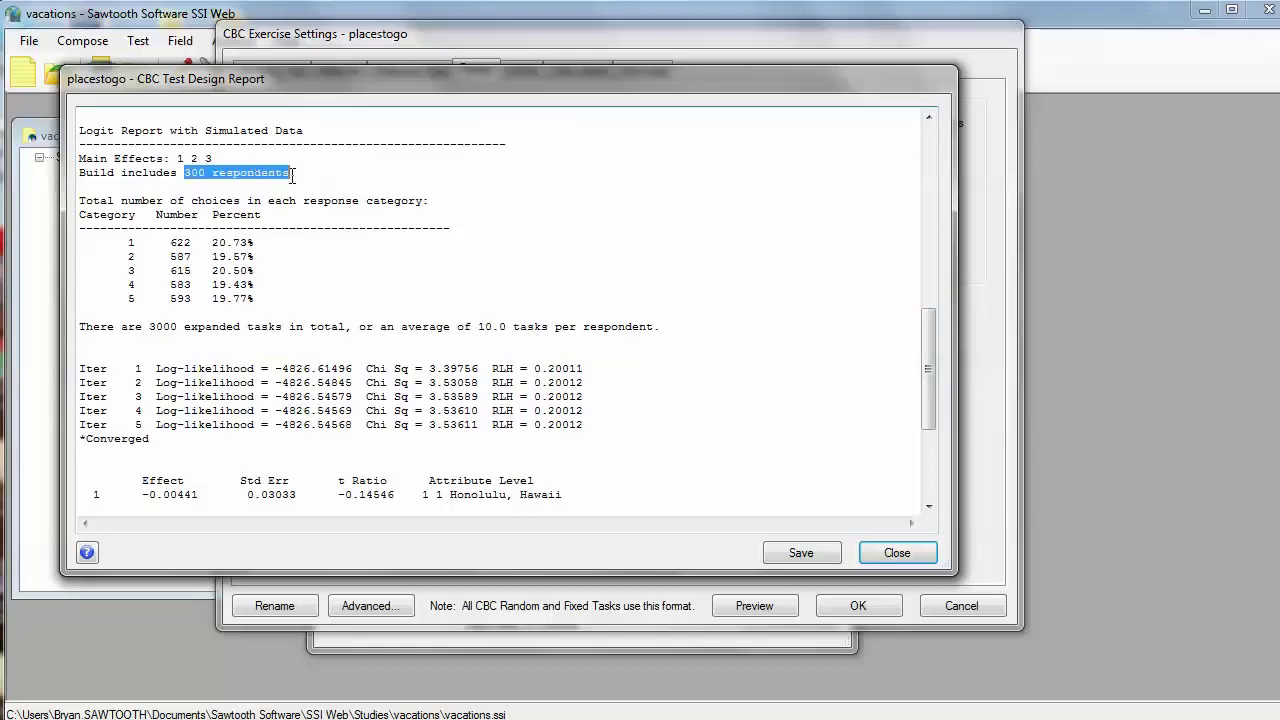
left_click_drag(107, 242, 307, 302)
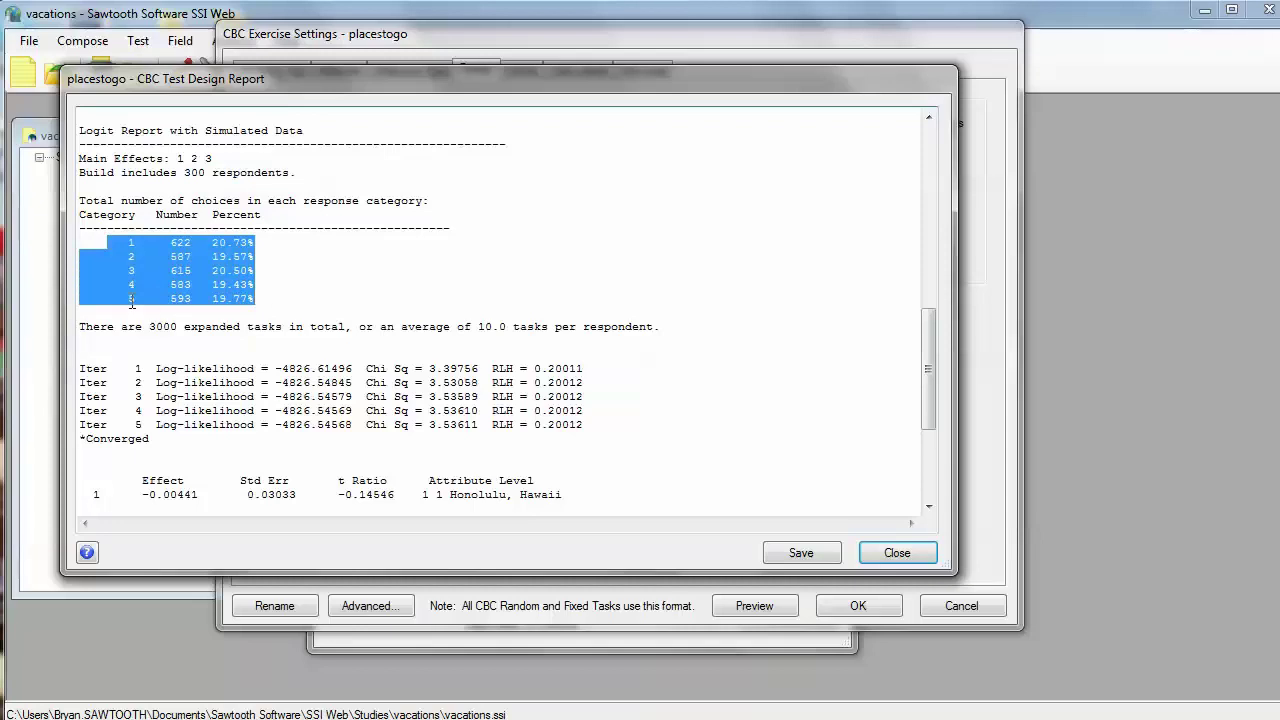
left_click_drag(131, 300, 258, 298)
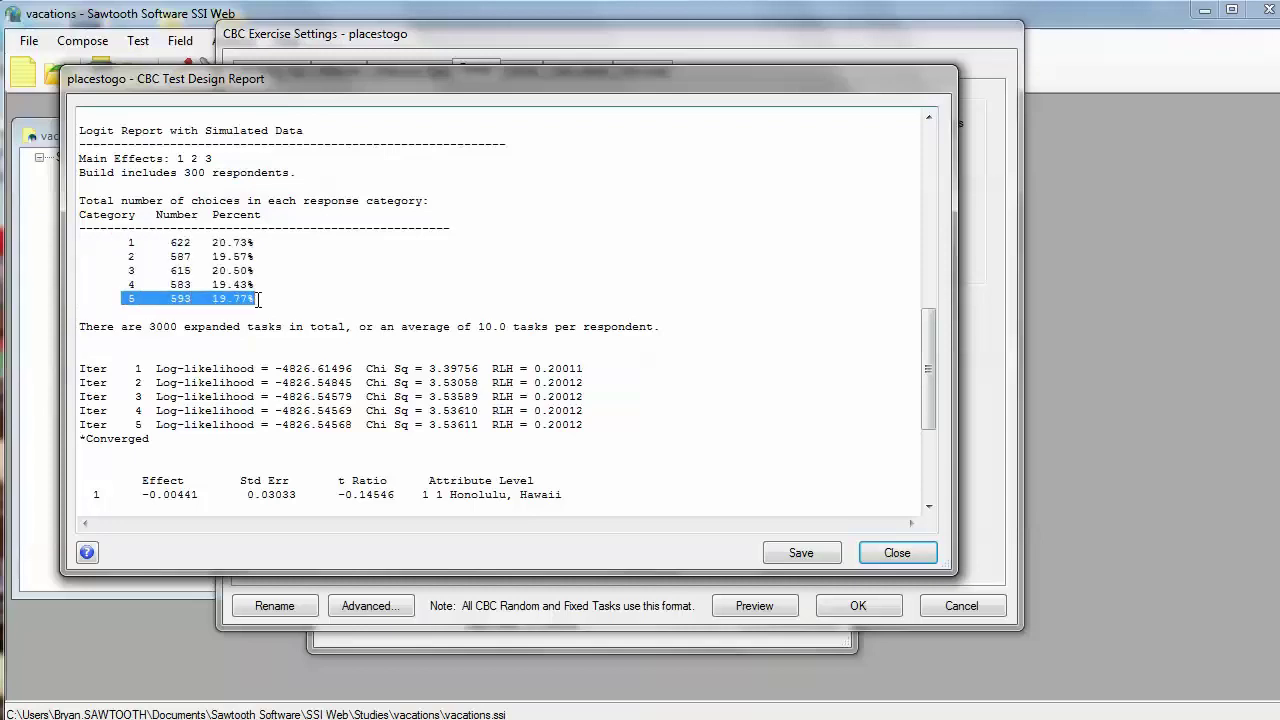
left_click_drag(937, 397, 927, 481)
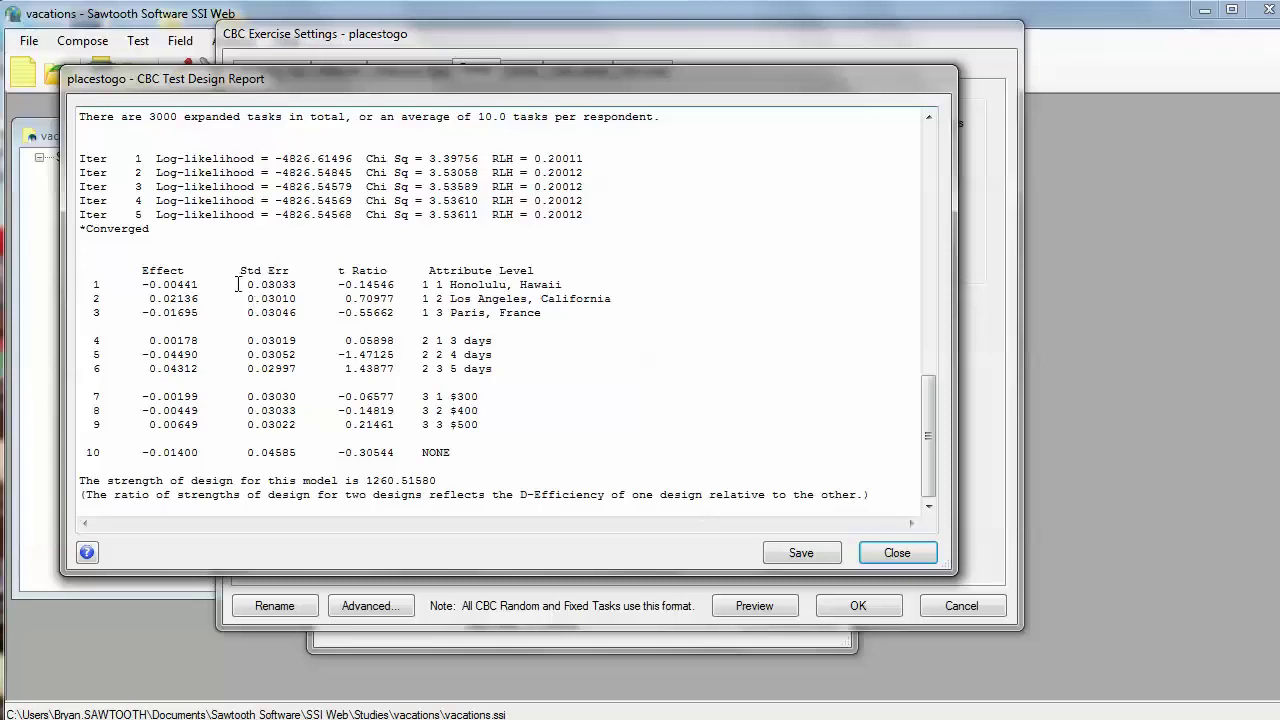
left_click_drag(240, 284, 300, 287)
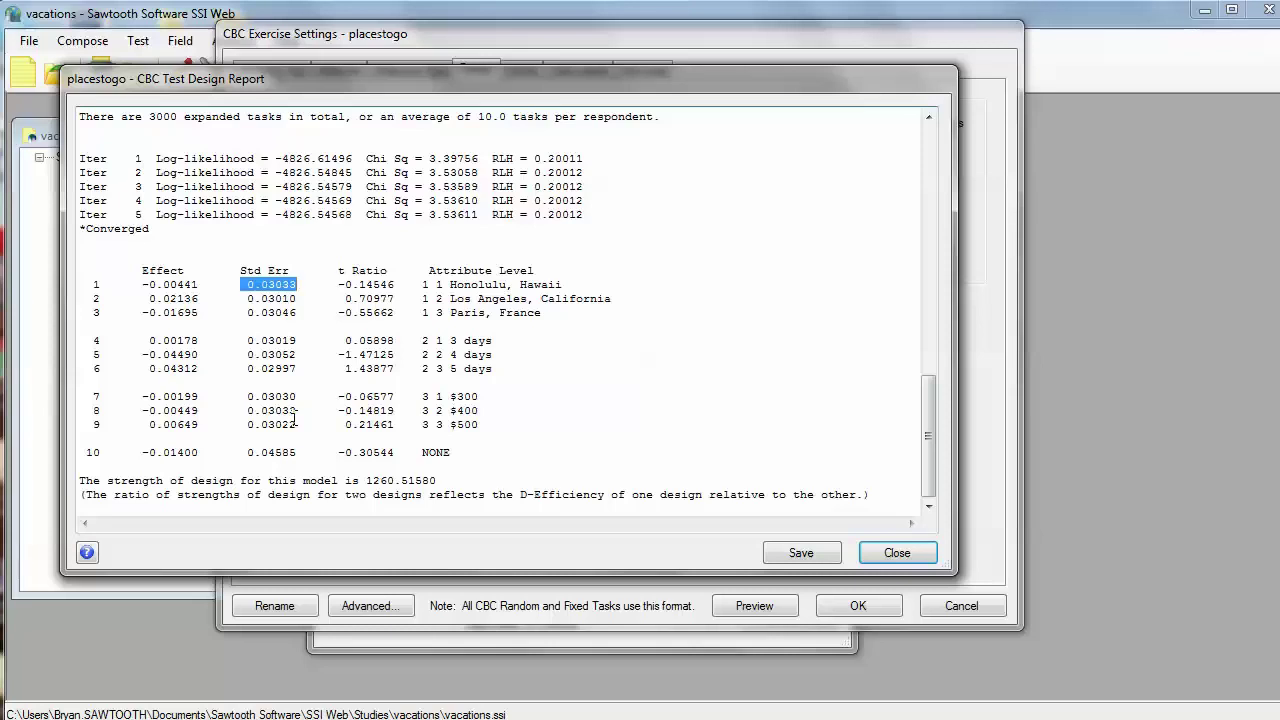
left_click(903, 554)
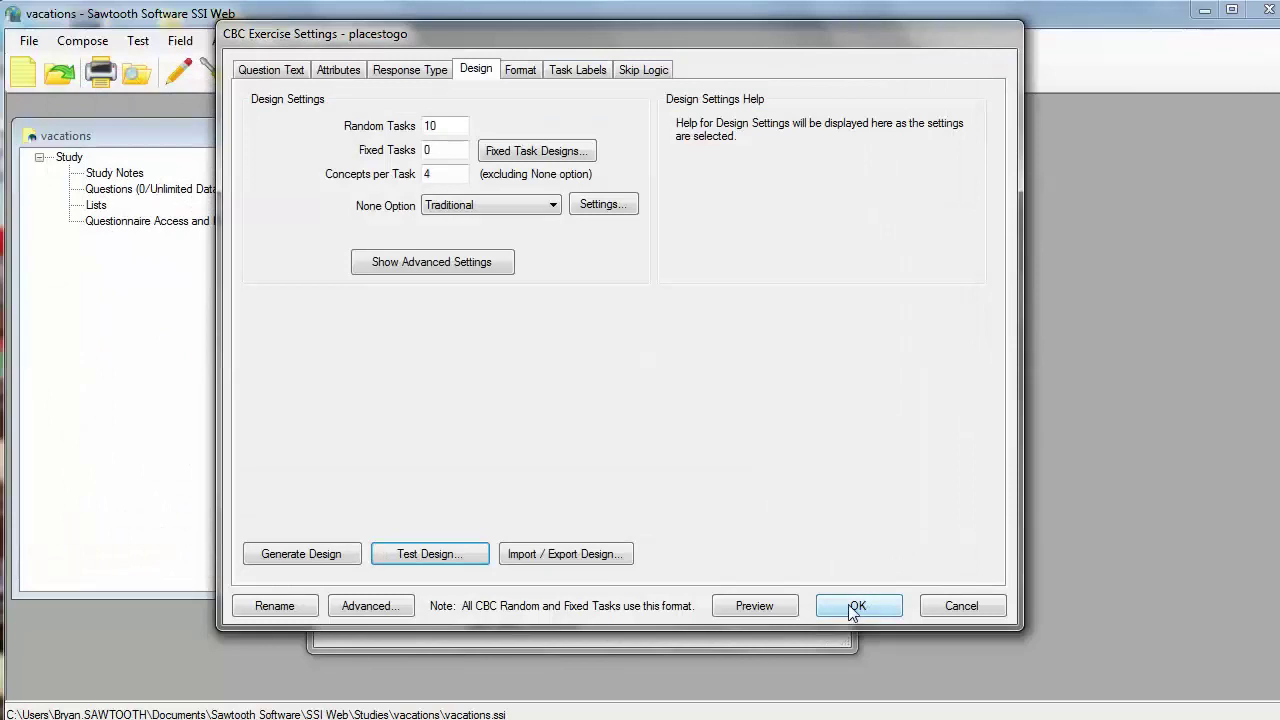
left_click(772, 606)
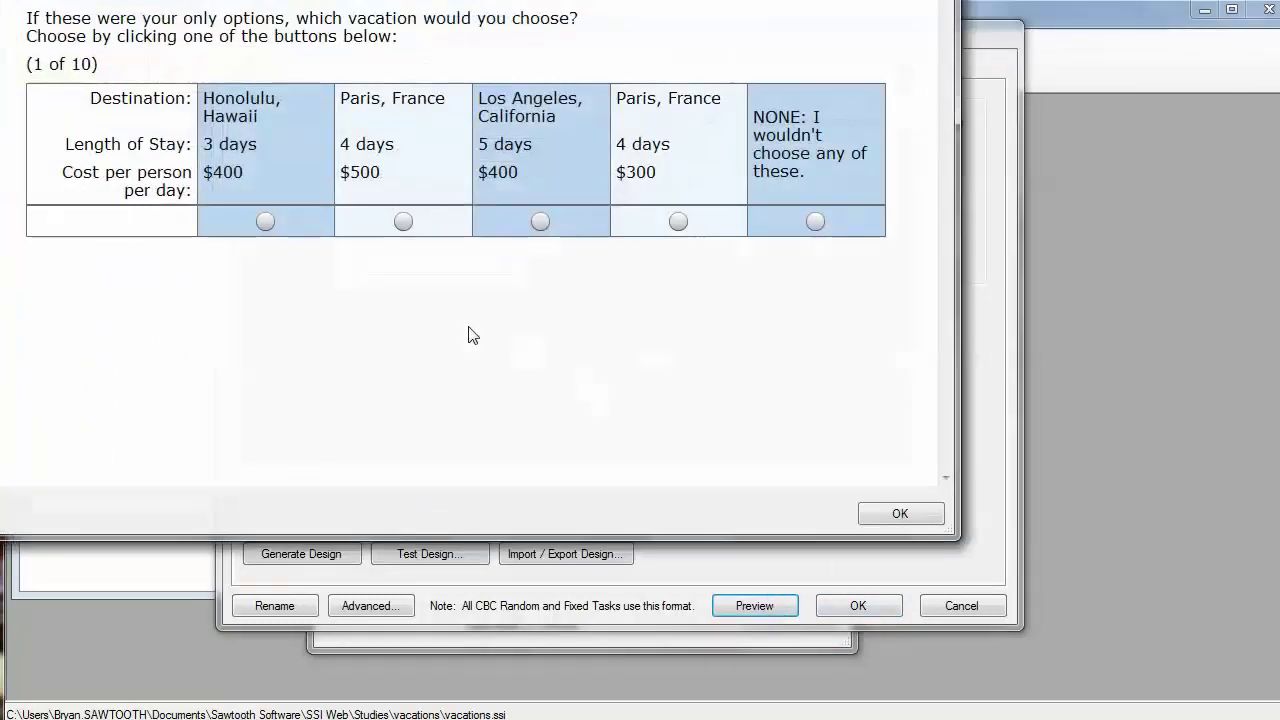
left_click(900, 514)
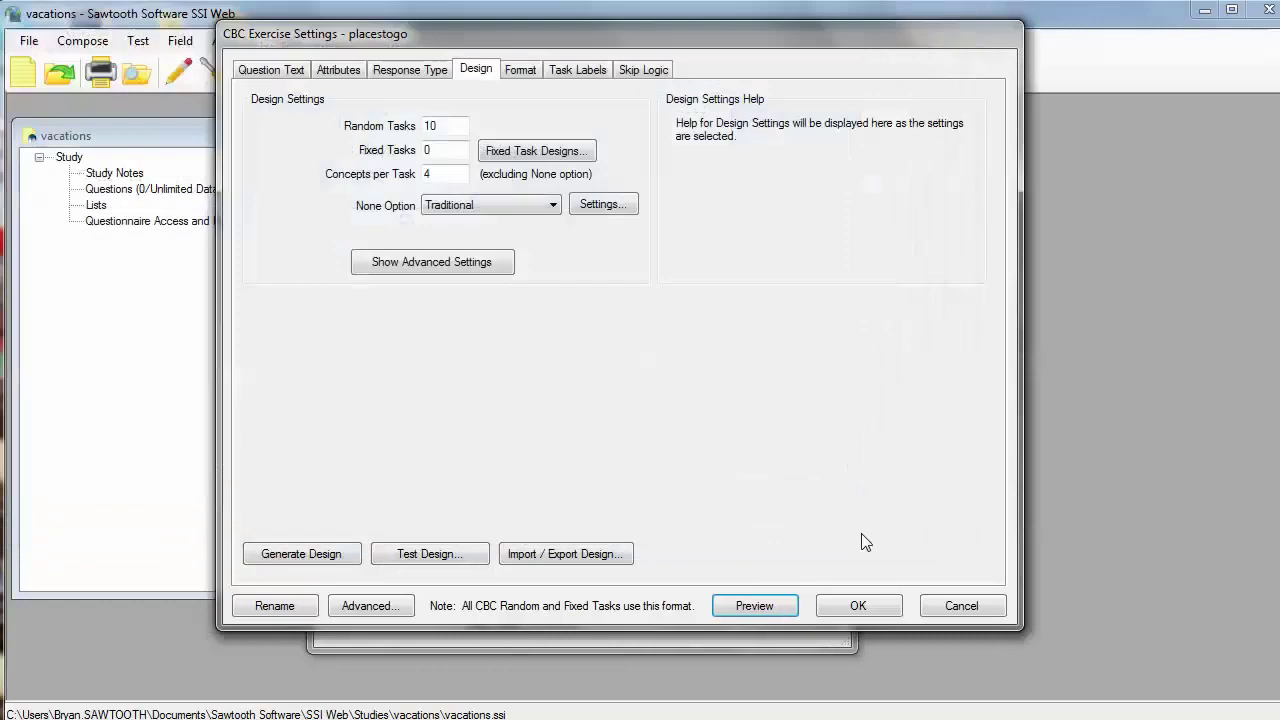
Accept the CBC exercise settings and browse the survey's styles library from autumn through crimson
left_click(855, 607)
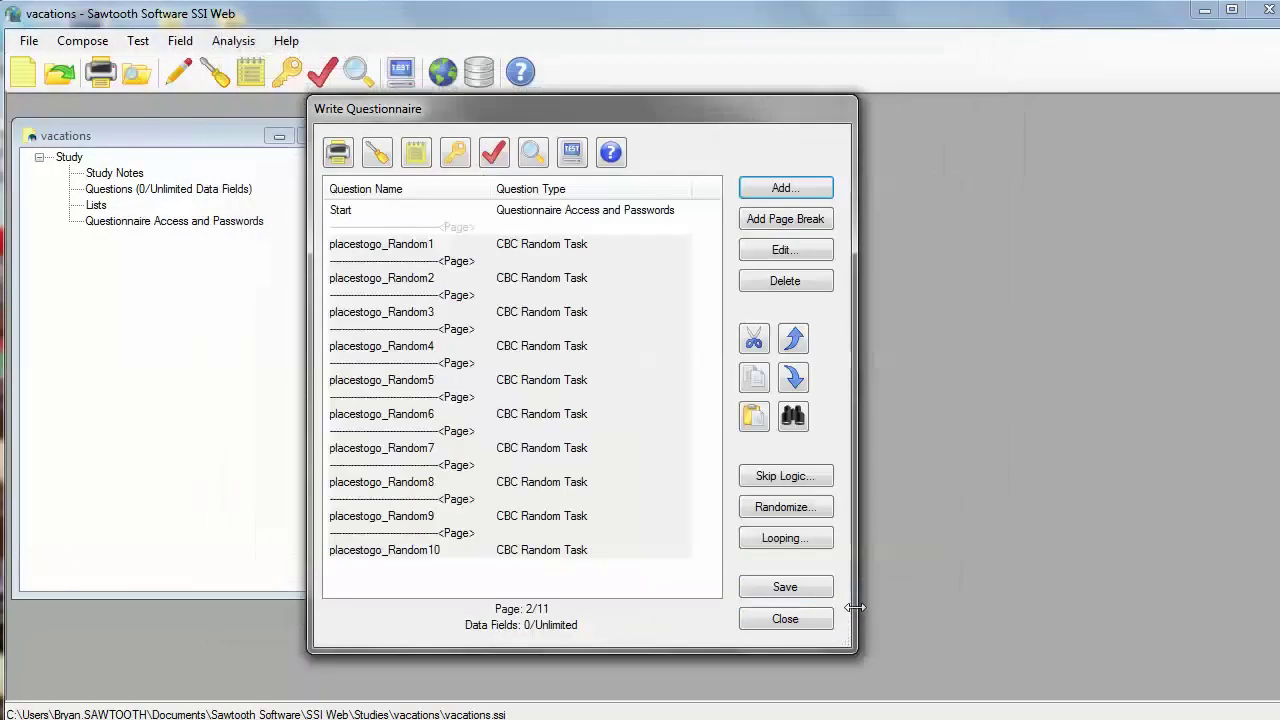
left_click(380, 155)
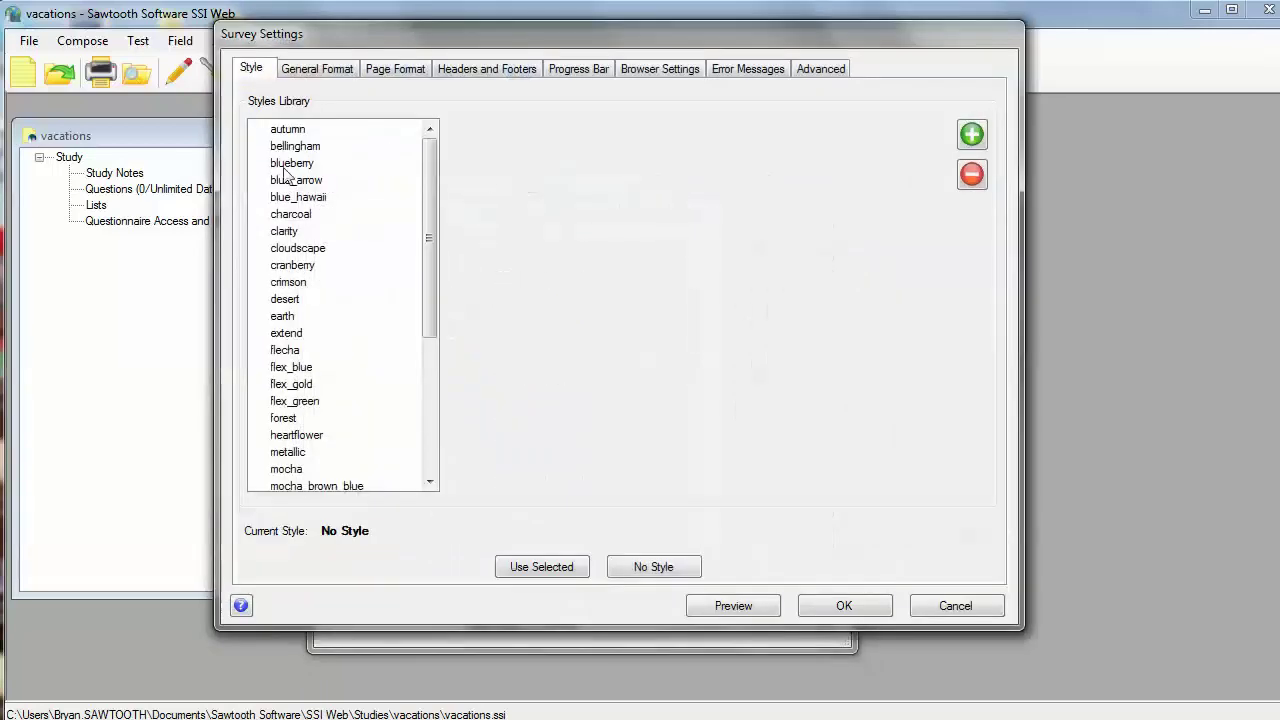
left_click(282, 130)
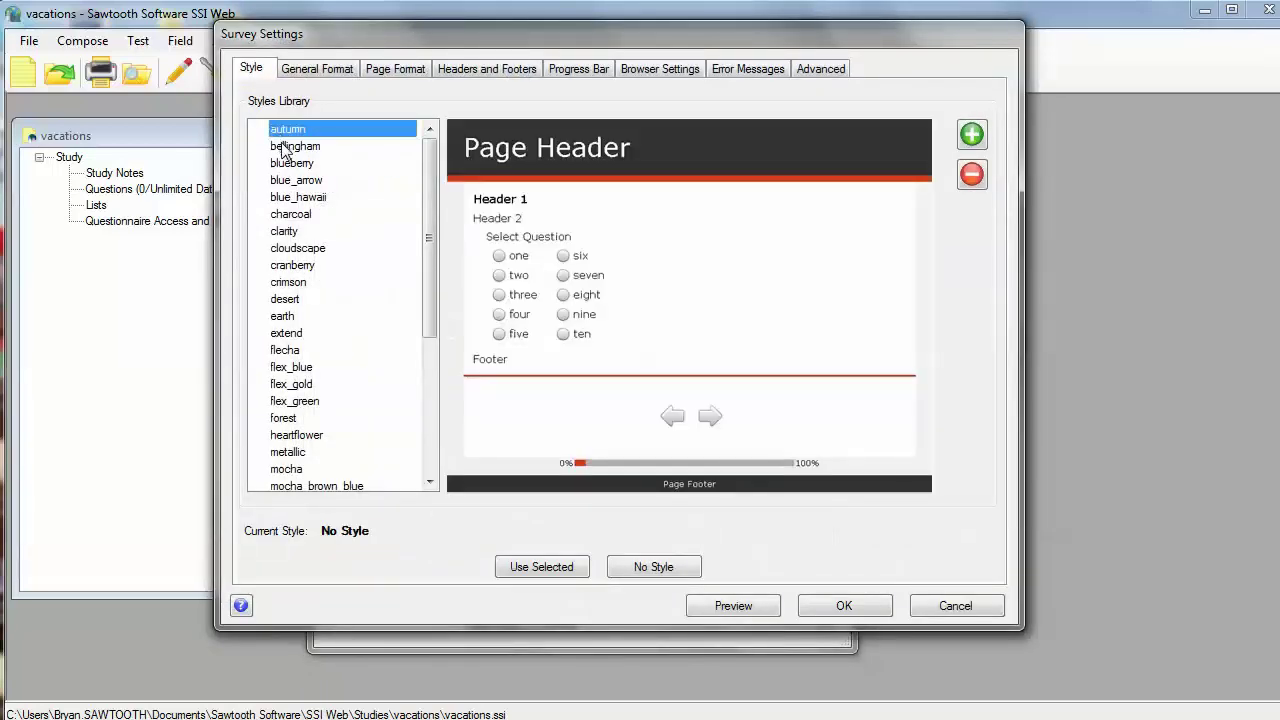
left_click(287, 147)
left_click(290, 163)
left_click(287, 182)
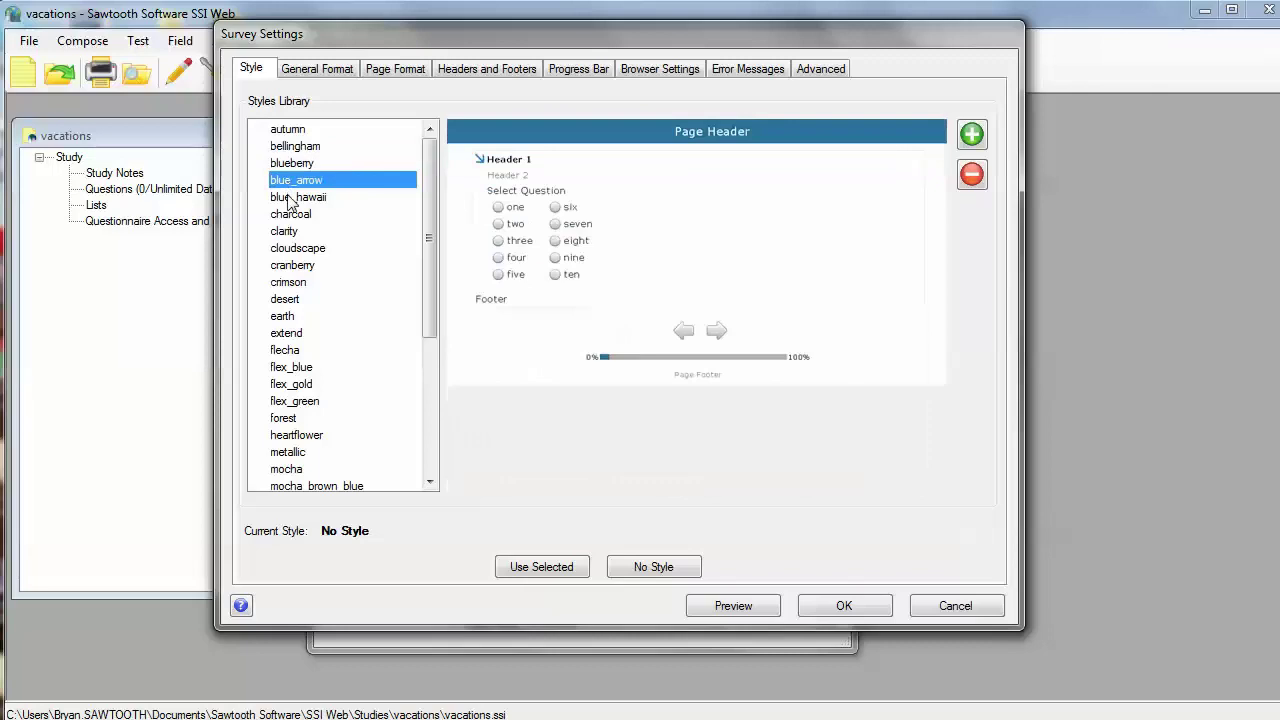
left_click(290, 198)
left_click(292, 216)
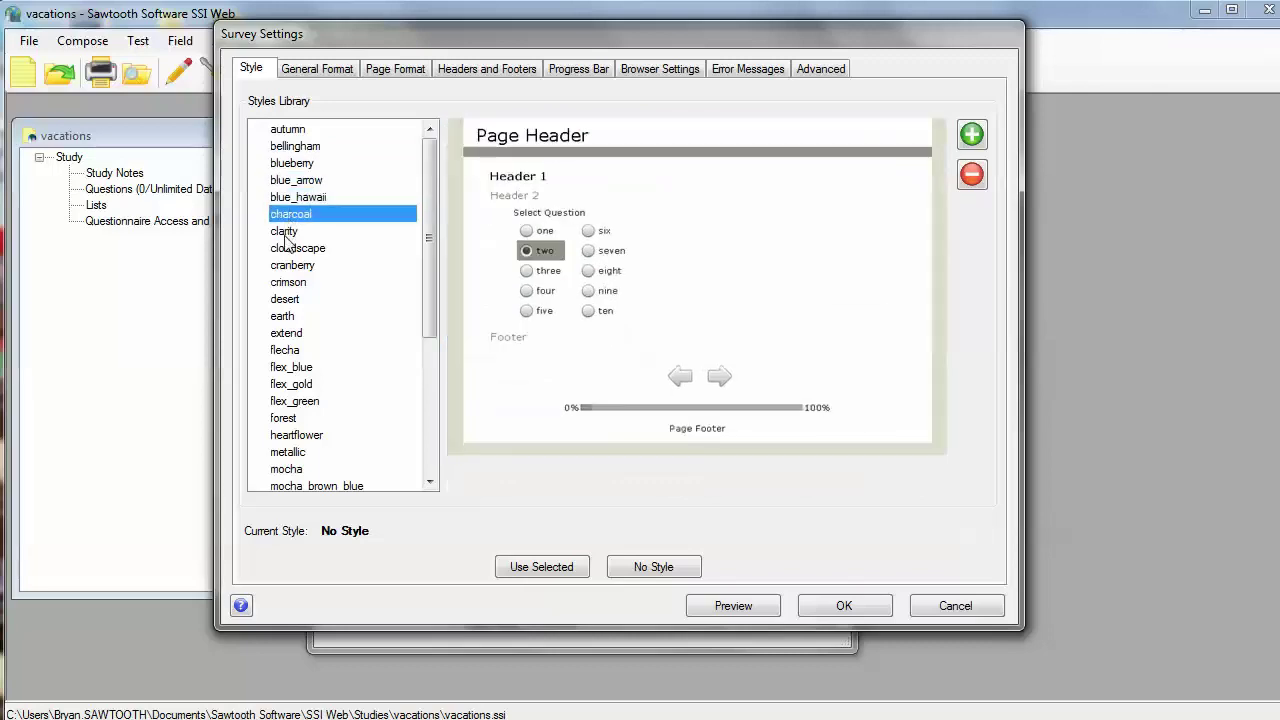
left_click(287, 232)
left_click(287, 250)
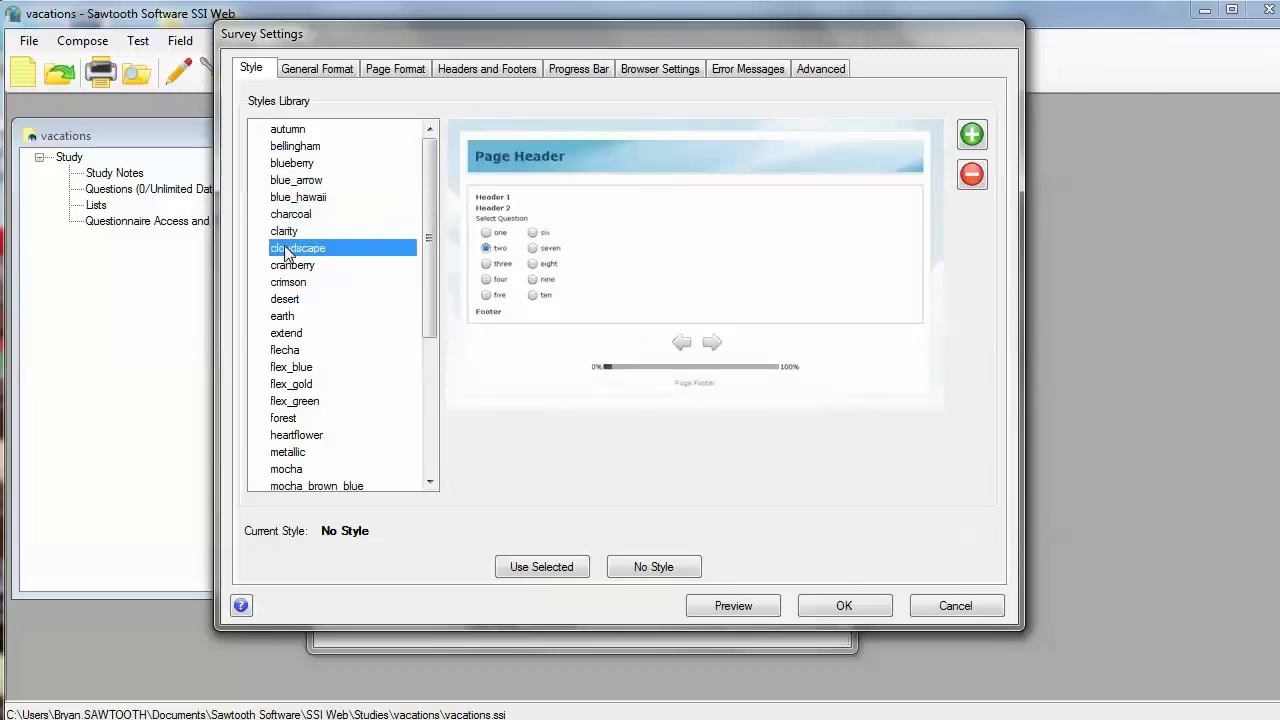
left_click(285, 267)
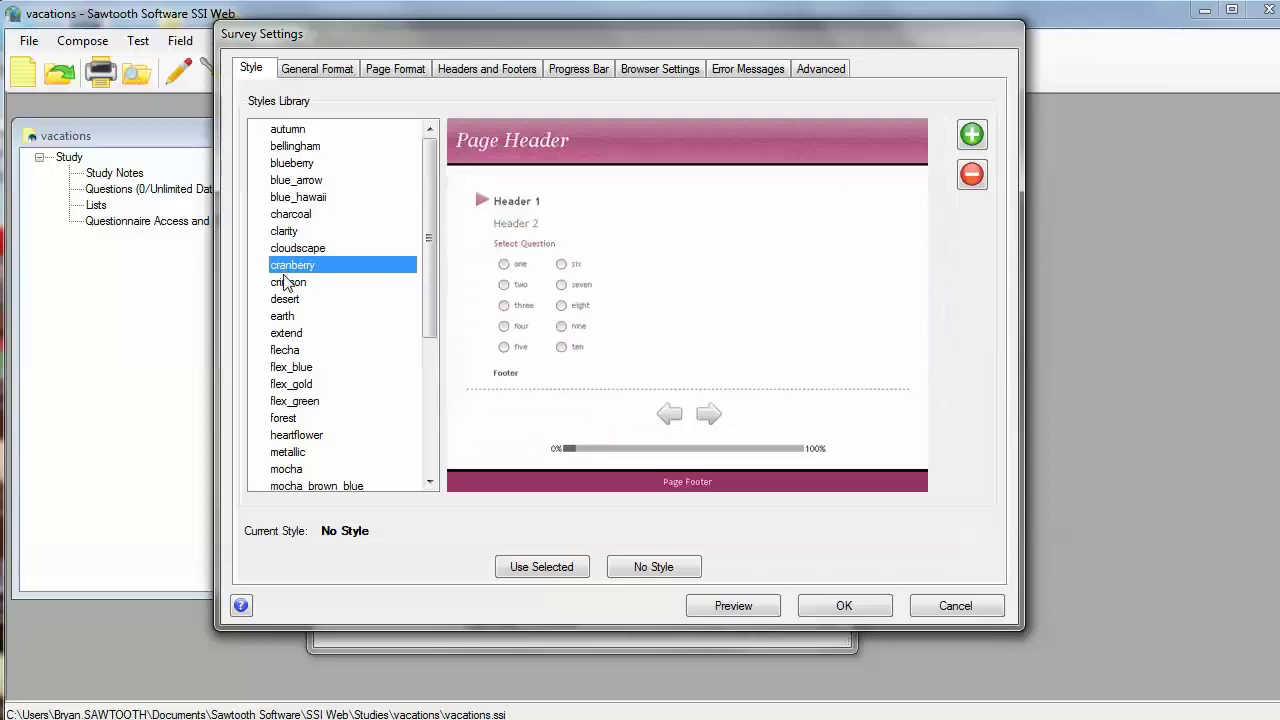
left_click(287, 284)
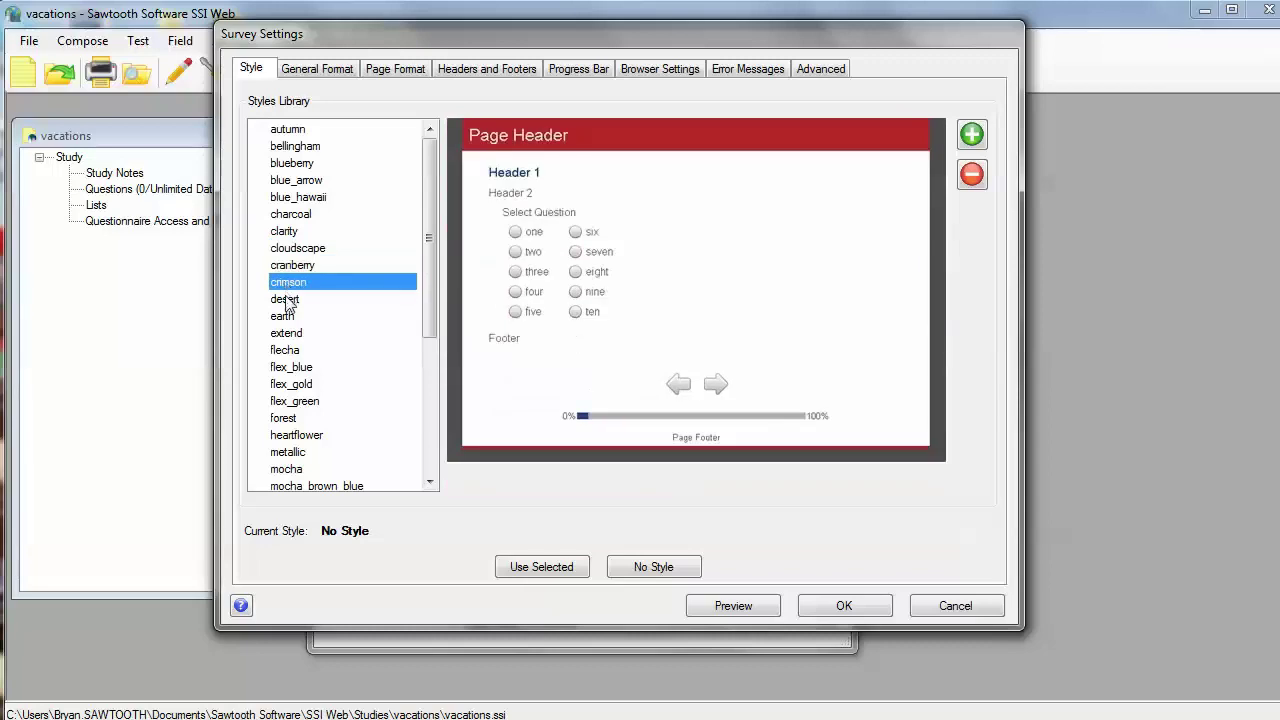
Apply the desert style to the survey and accept the survey settings
left_click(287, 301)
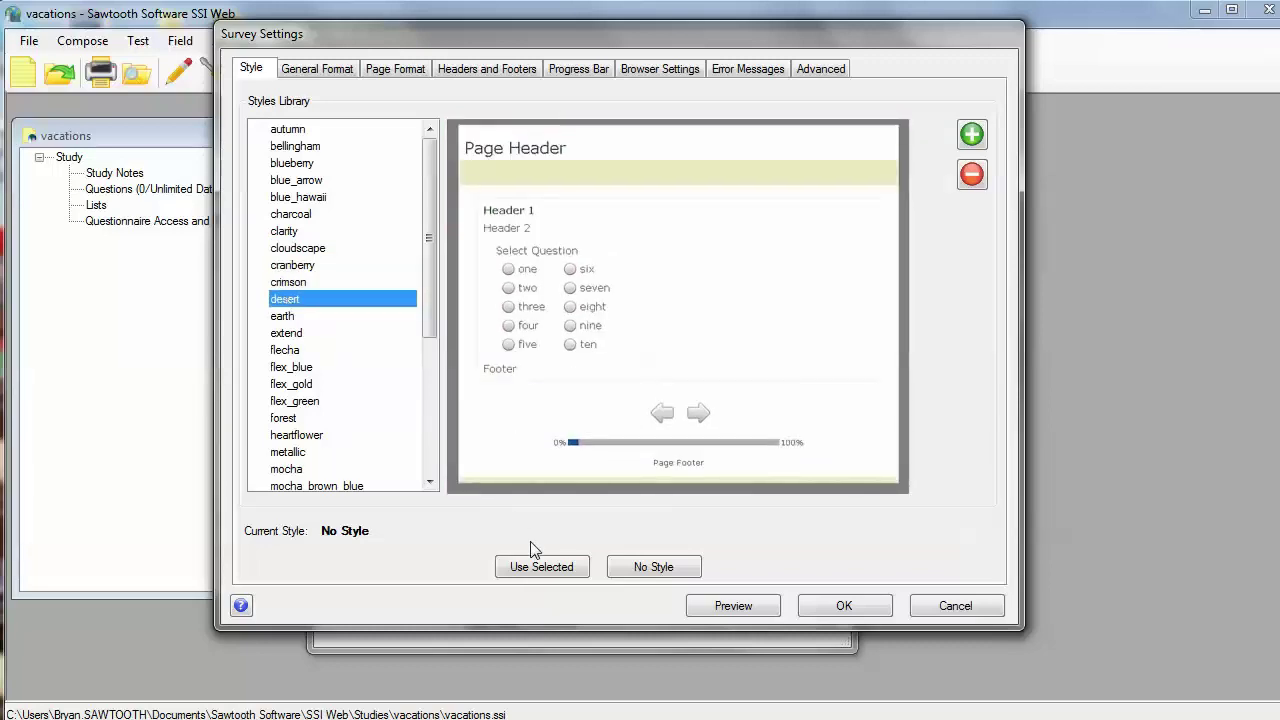
left_click(538, 571)
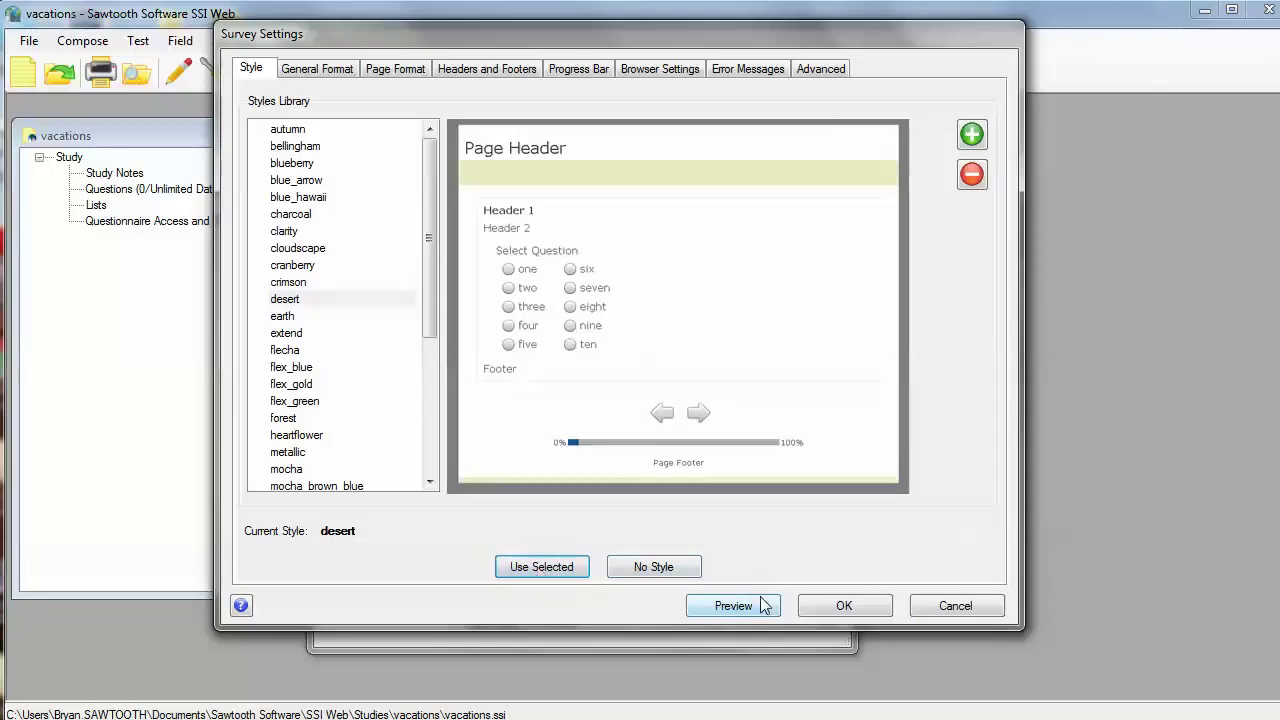
left_click(843, 607)
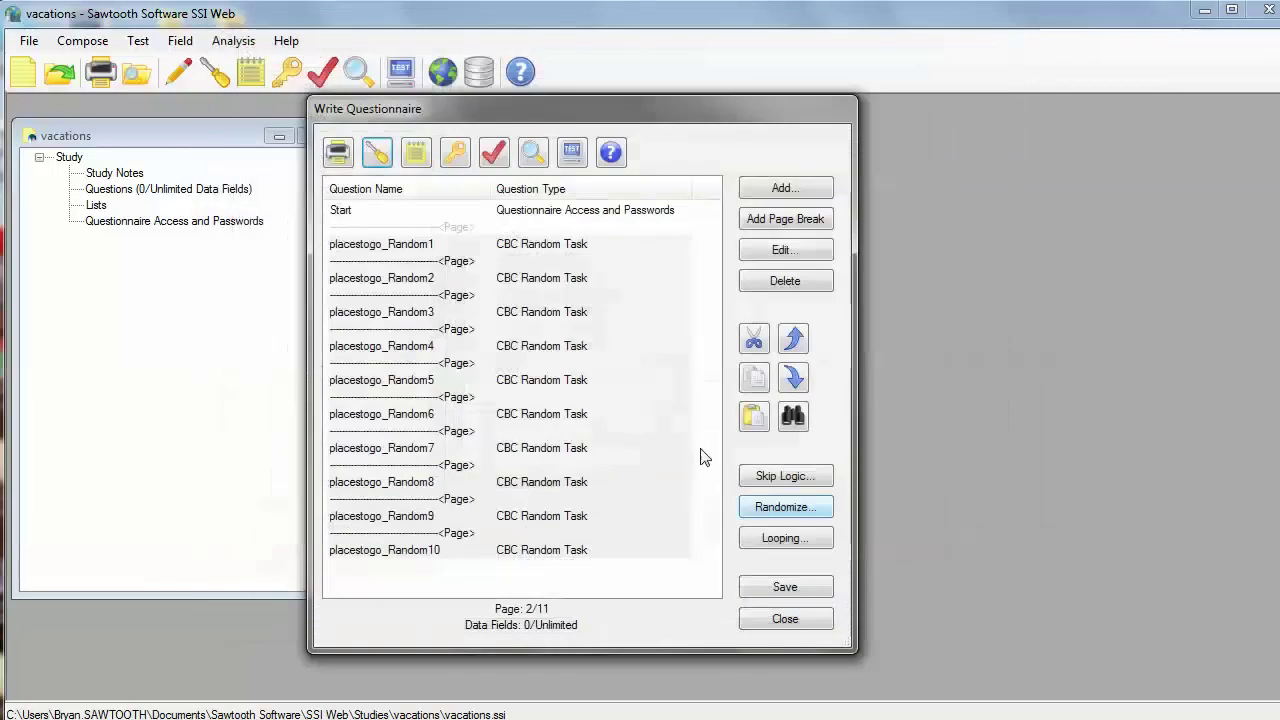
Preview the placestogo_Random1 choice task in the current survey style and return to the questionnaire list
left_click(397, 249)
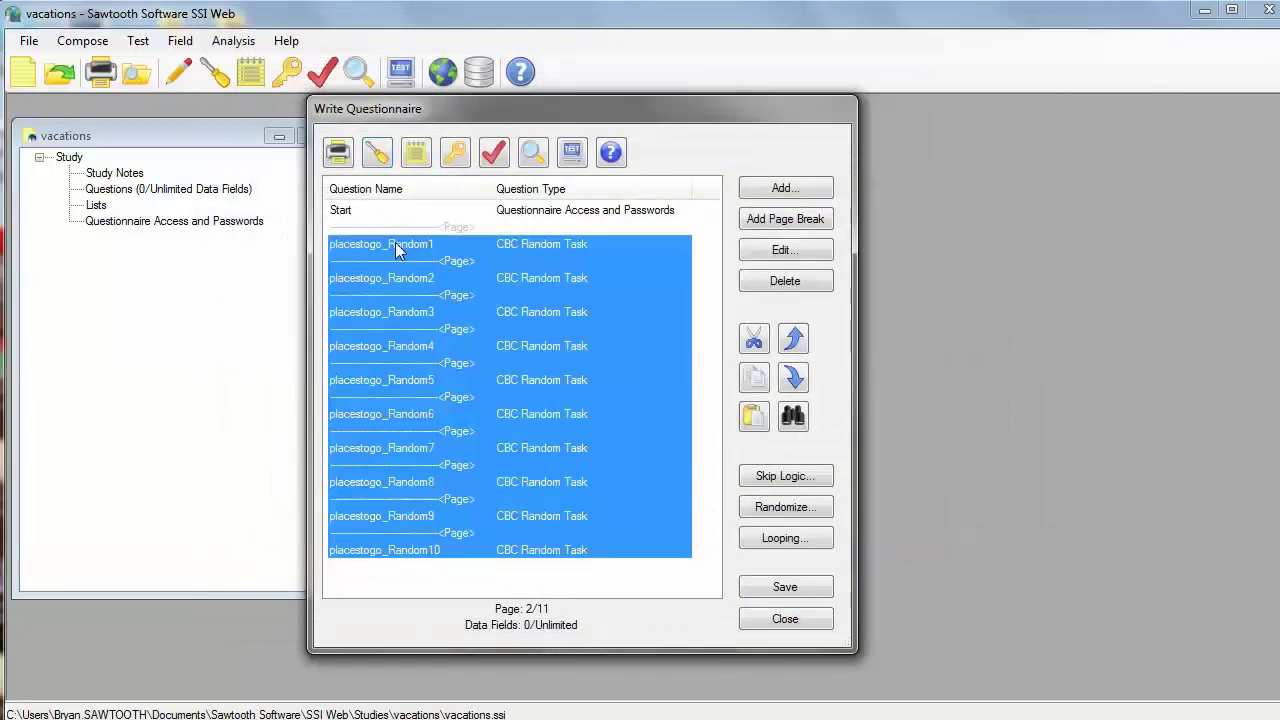
left_click(778, 252)
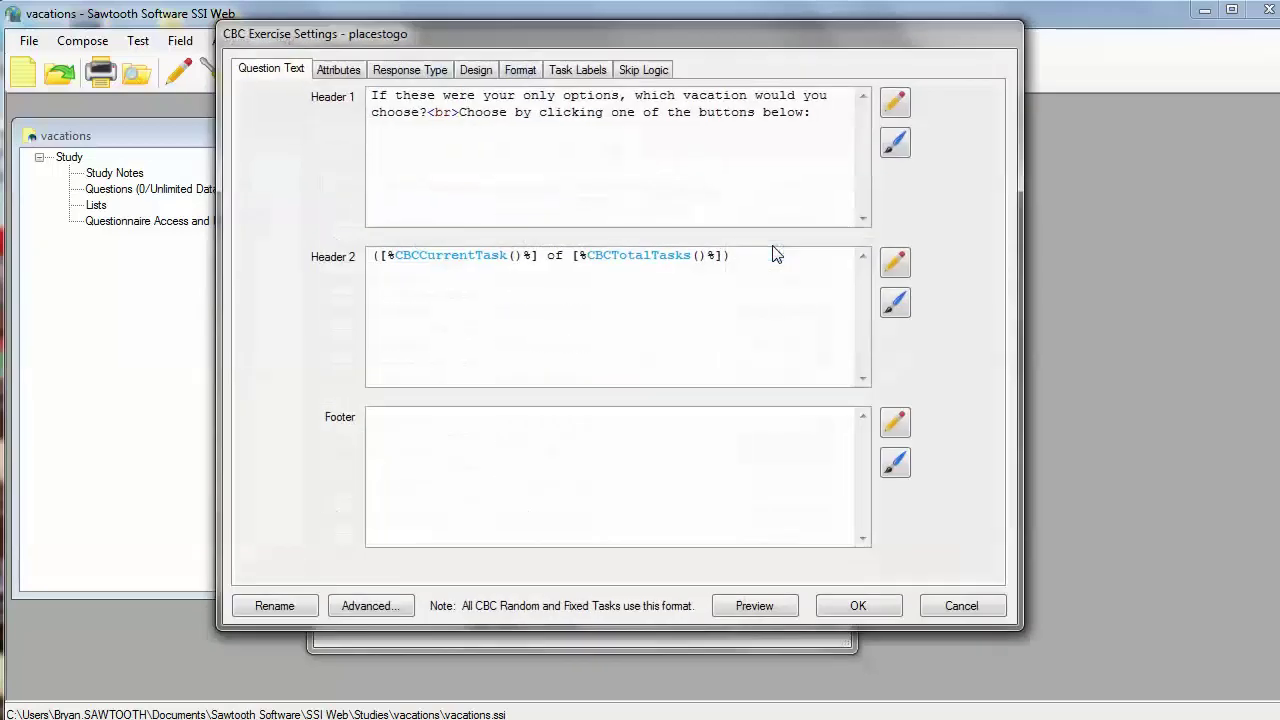
left_click(775, 614)
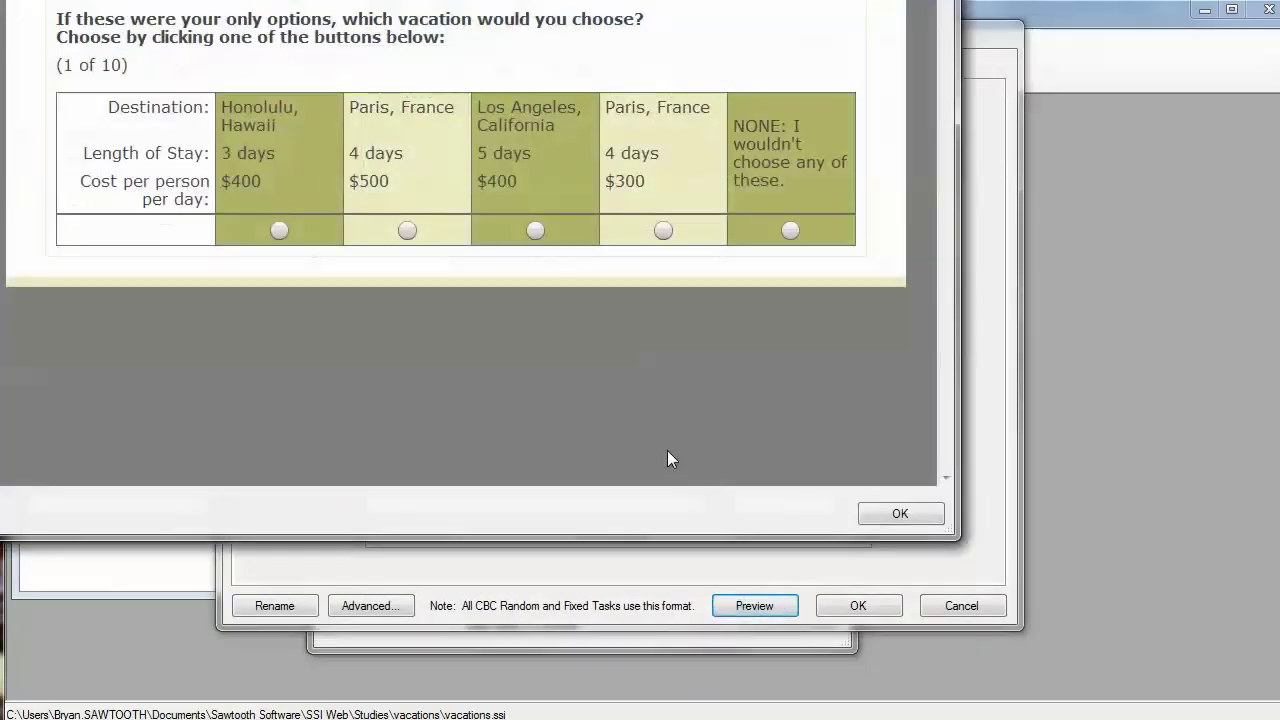
left_click(900, 513)
left_click(858, 605)
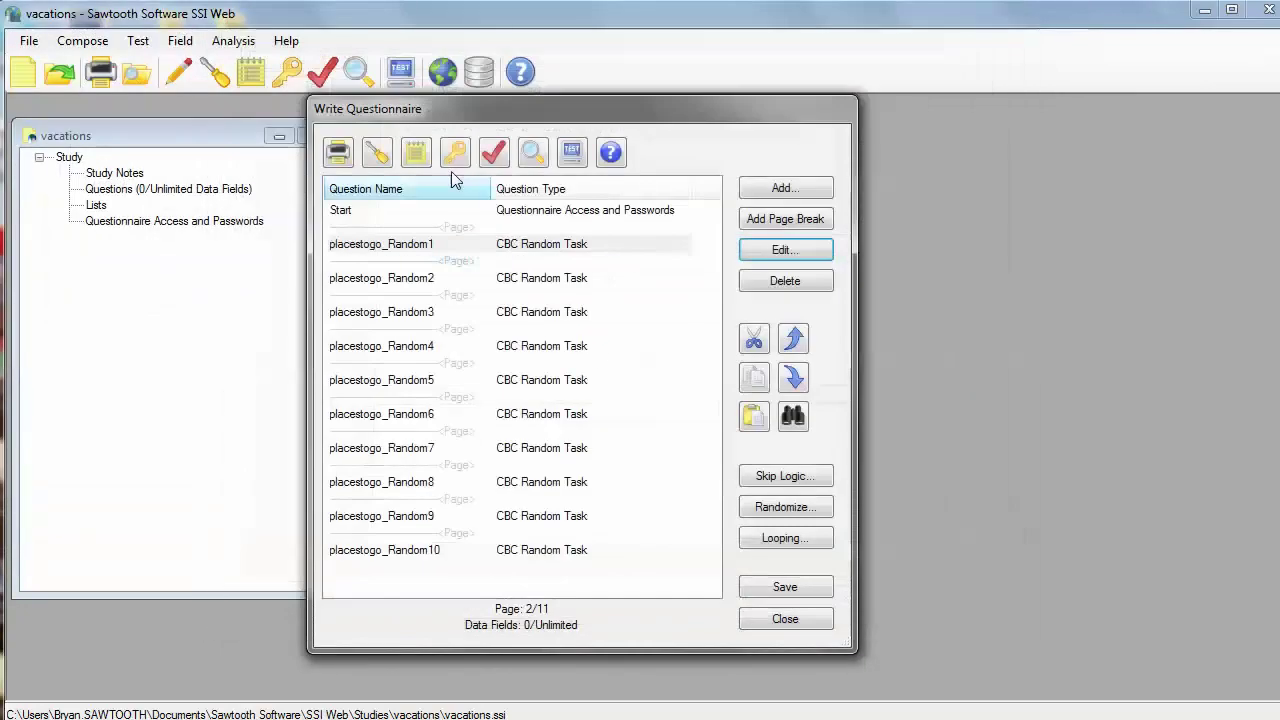
Change the survey style to bellingham and accept the survey settings
left_click(377, 152)
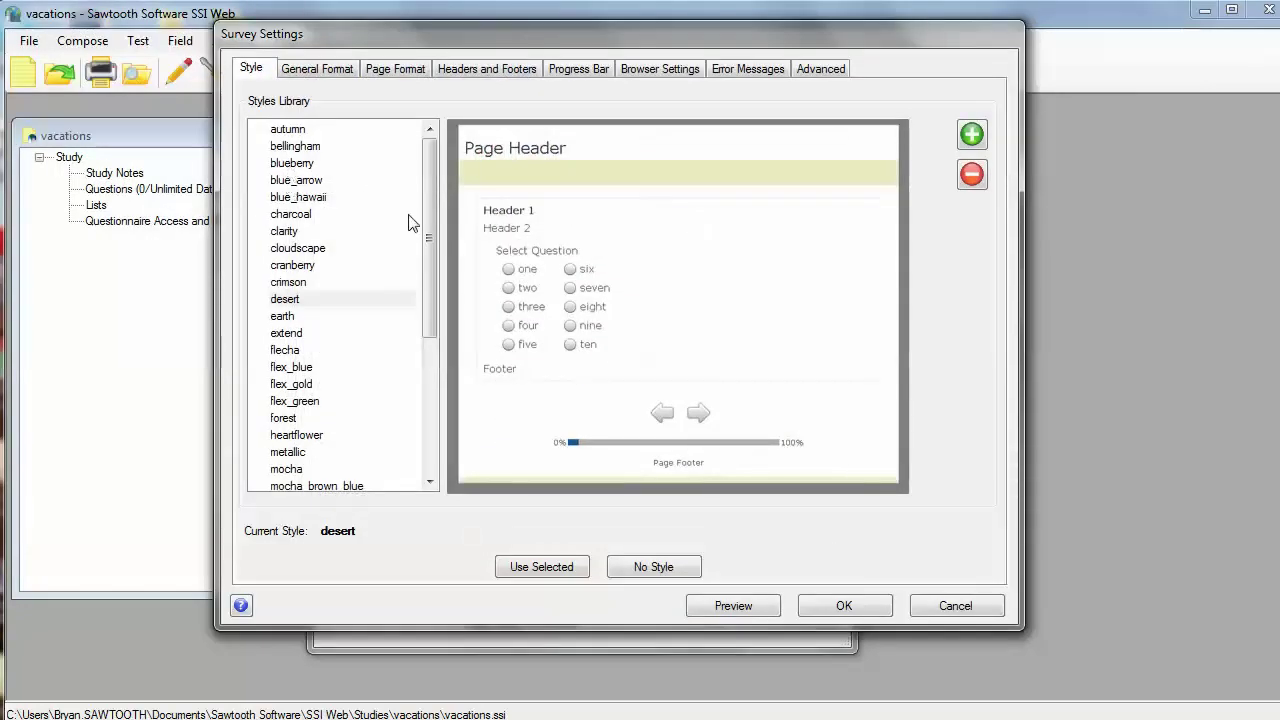
left_click(295, 148)
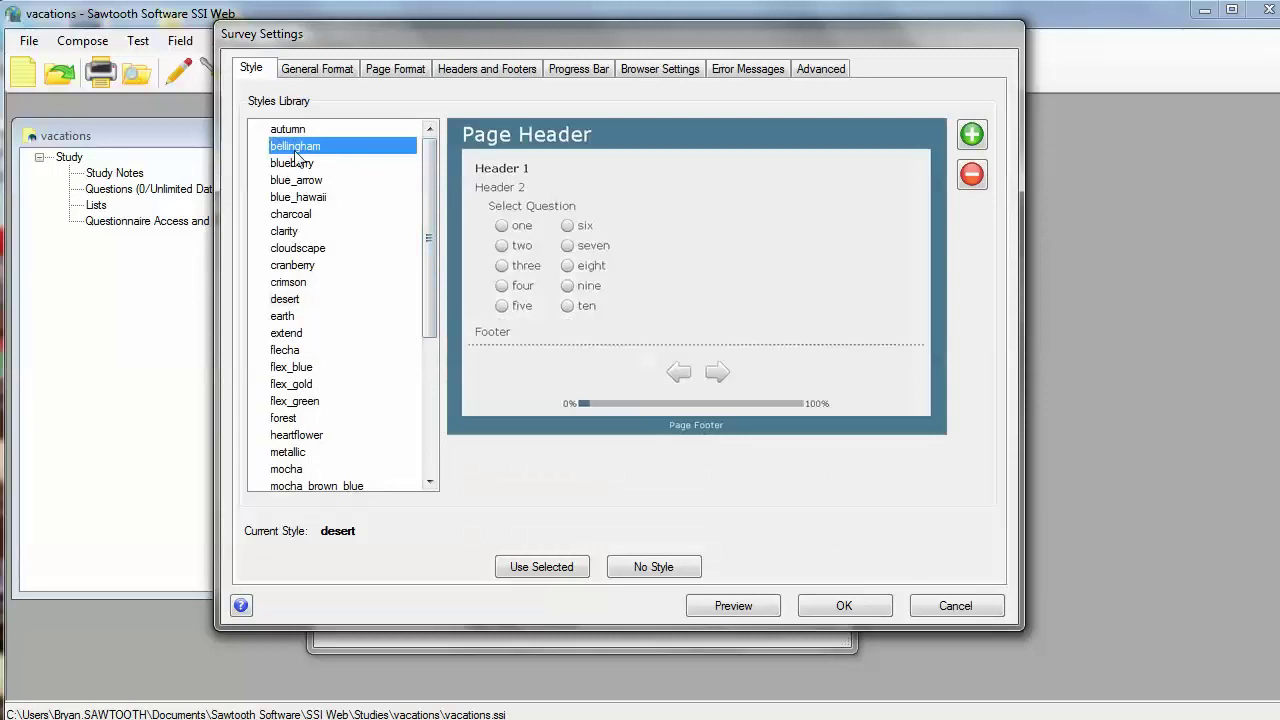
left_click(568, 566)
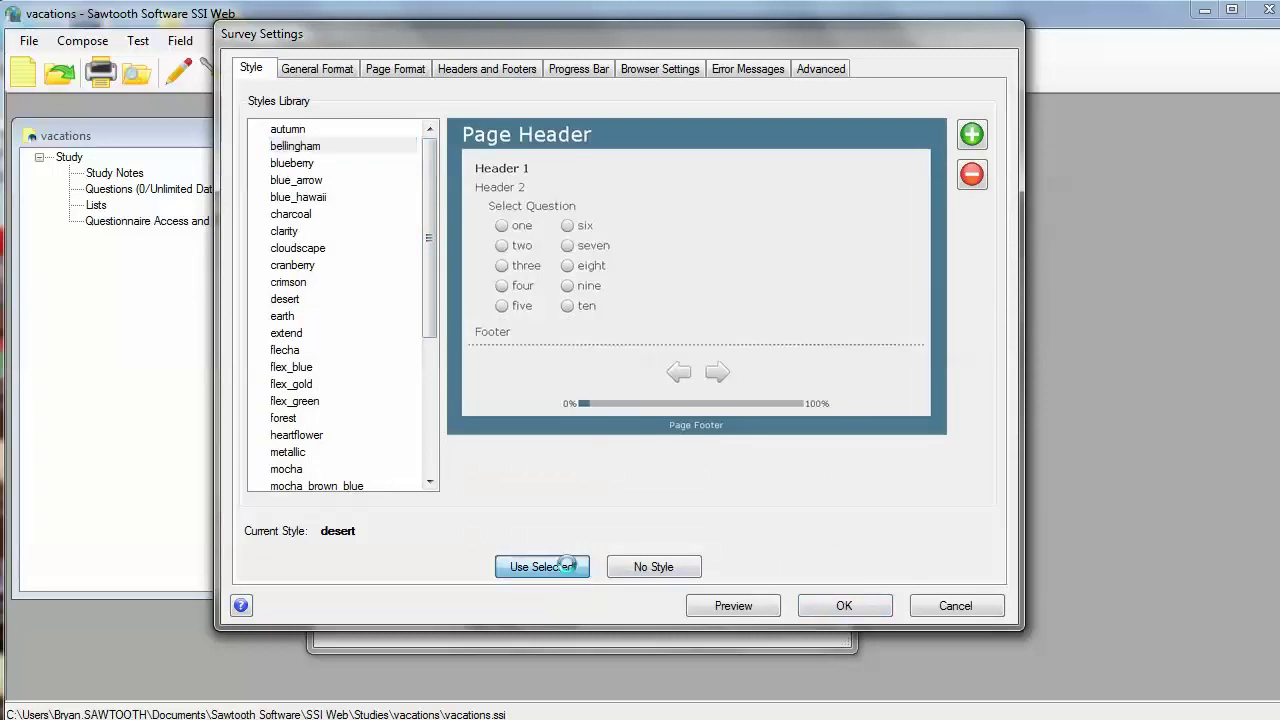
left_click(845, 605)
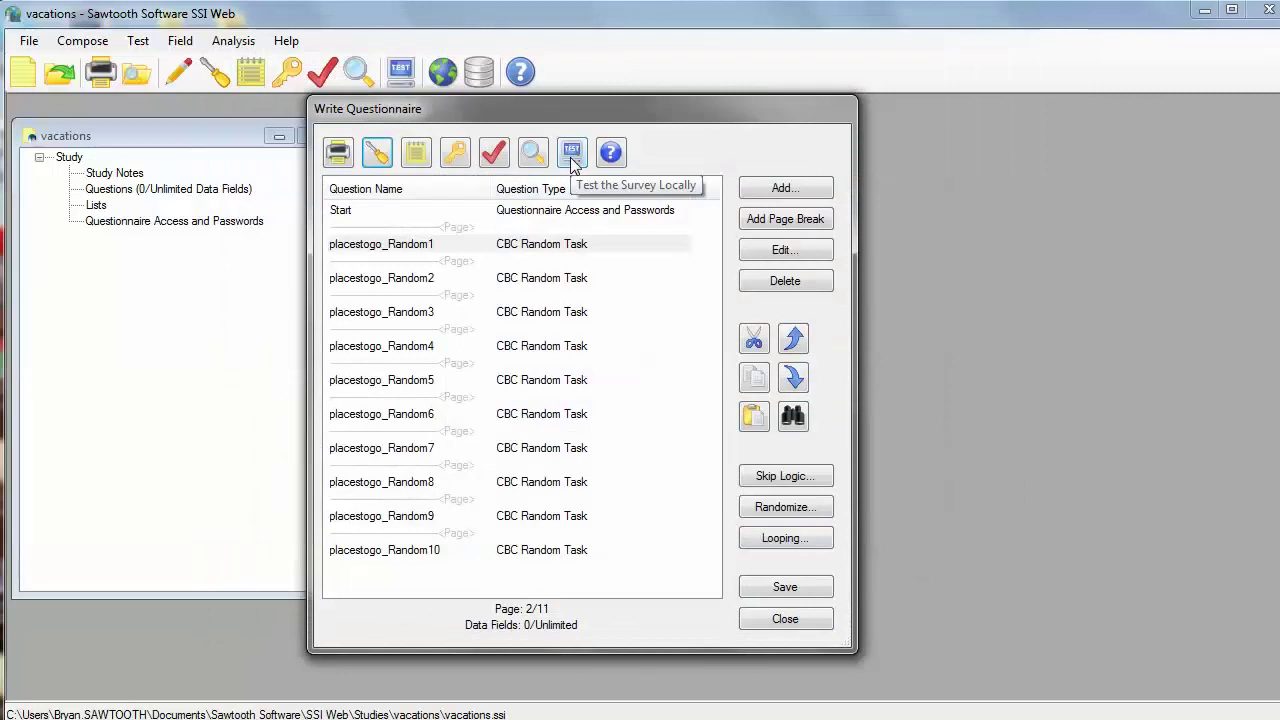
Enter "Welcome to the survey!" as Header 1 of the Start question and save it
double_click(363, 220)
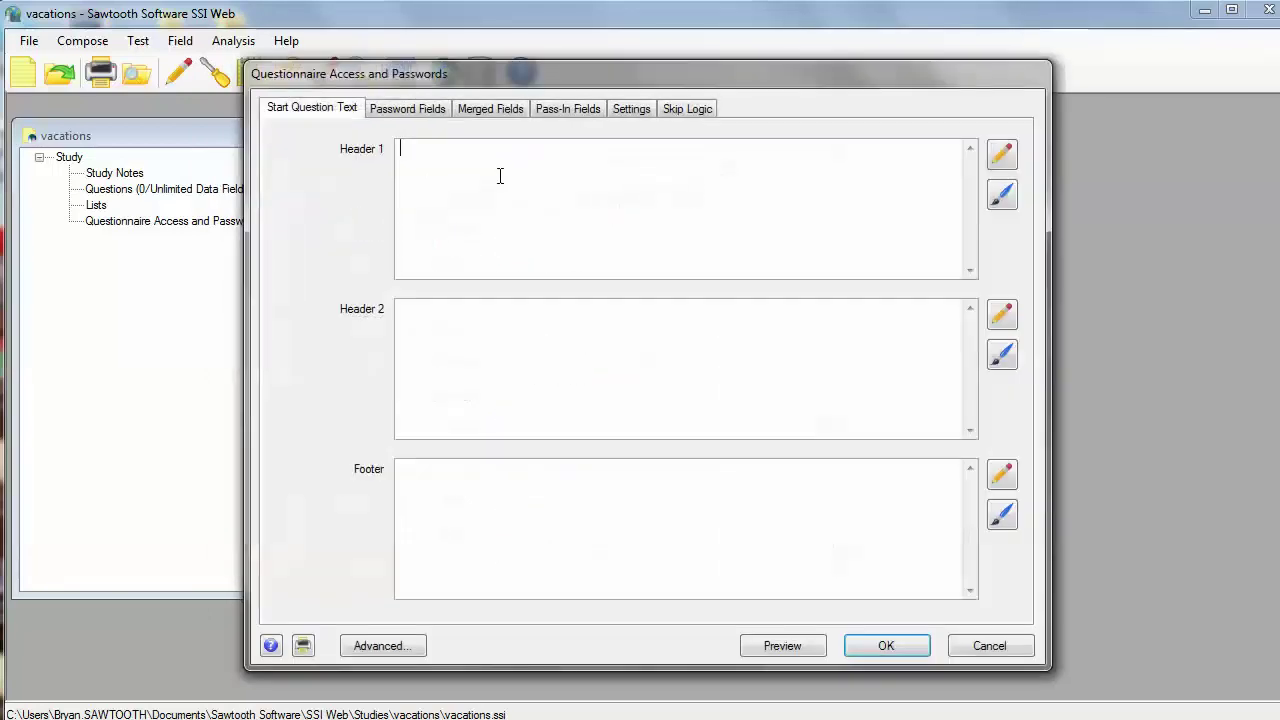
type("Welcome to")
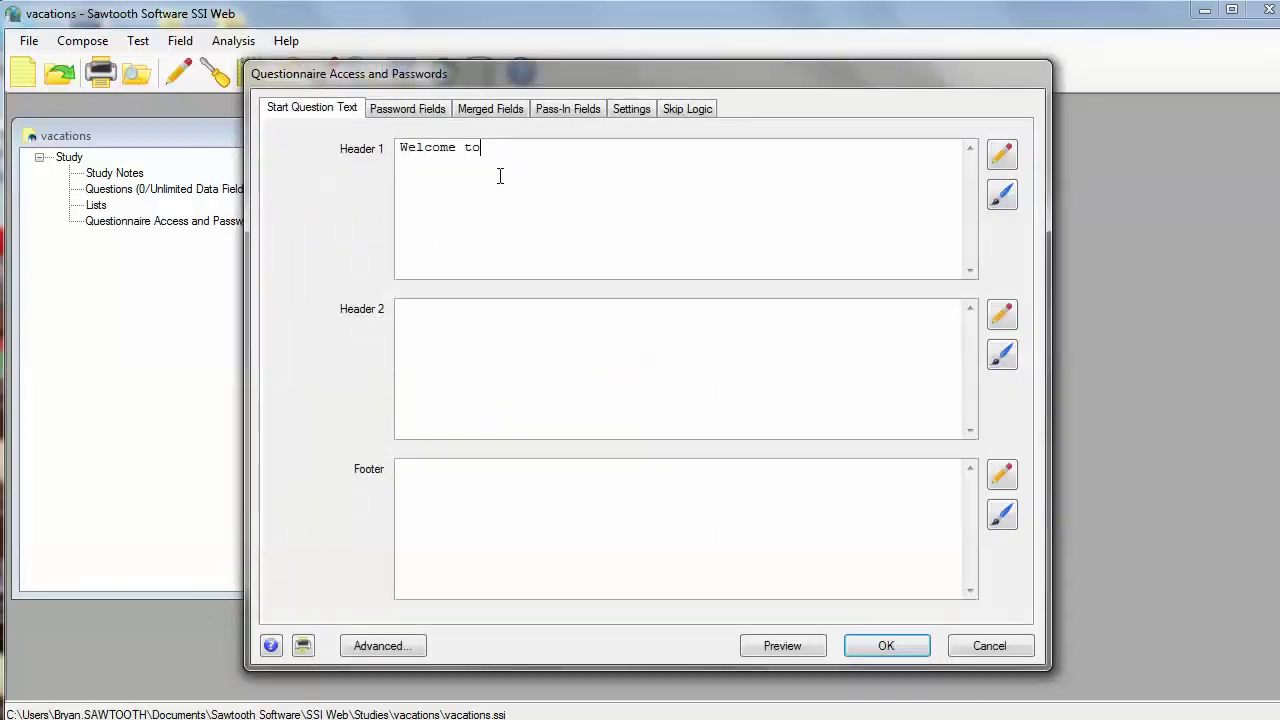
type(" the survey!")
left_click(900, 648)
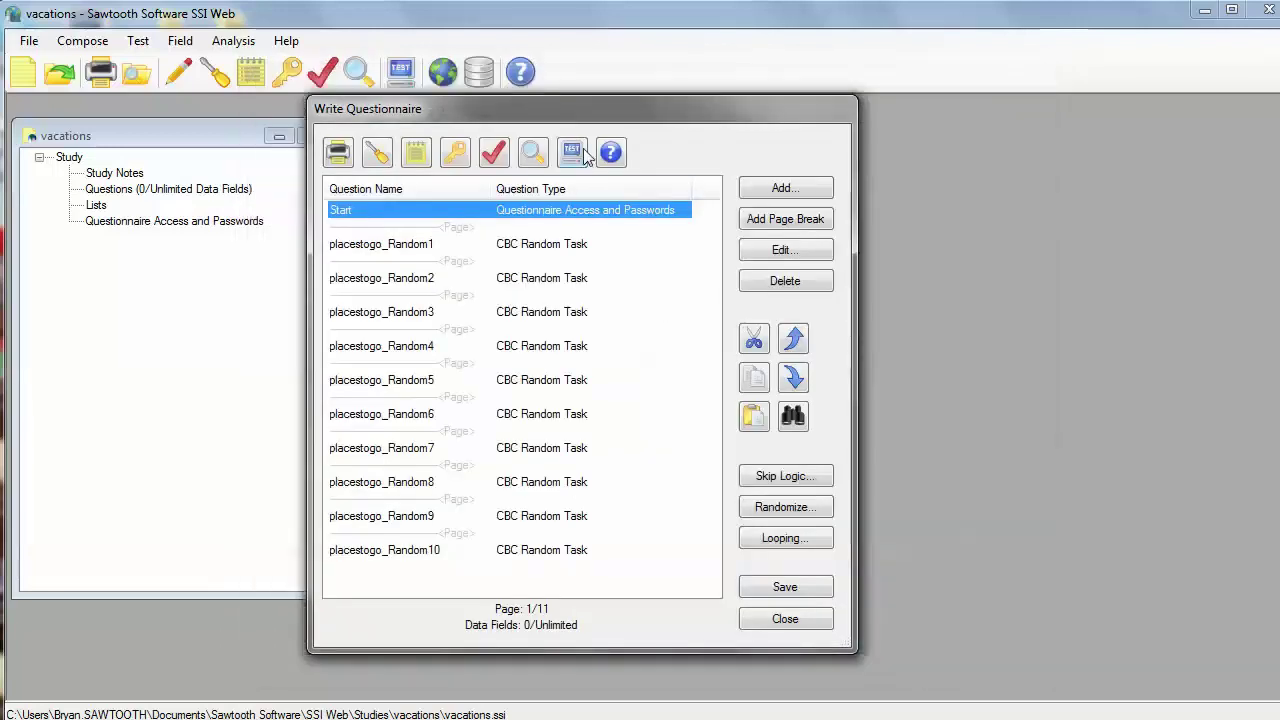
Launch a local test of the survey and advance past the welcome page
left_click(583, 157)
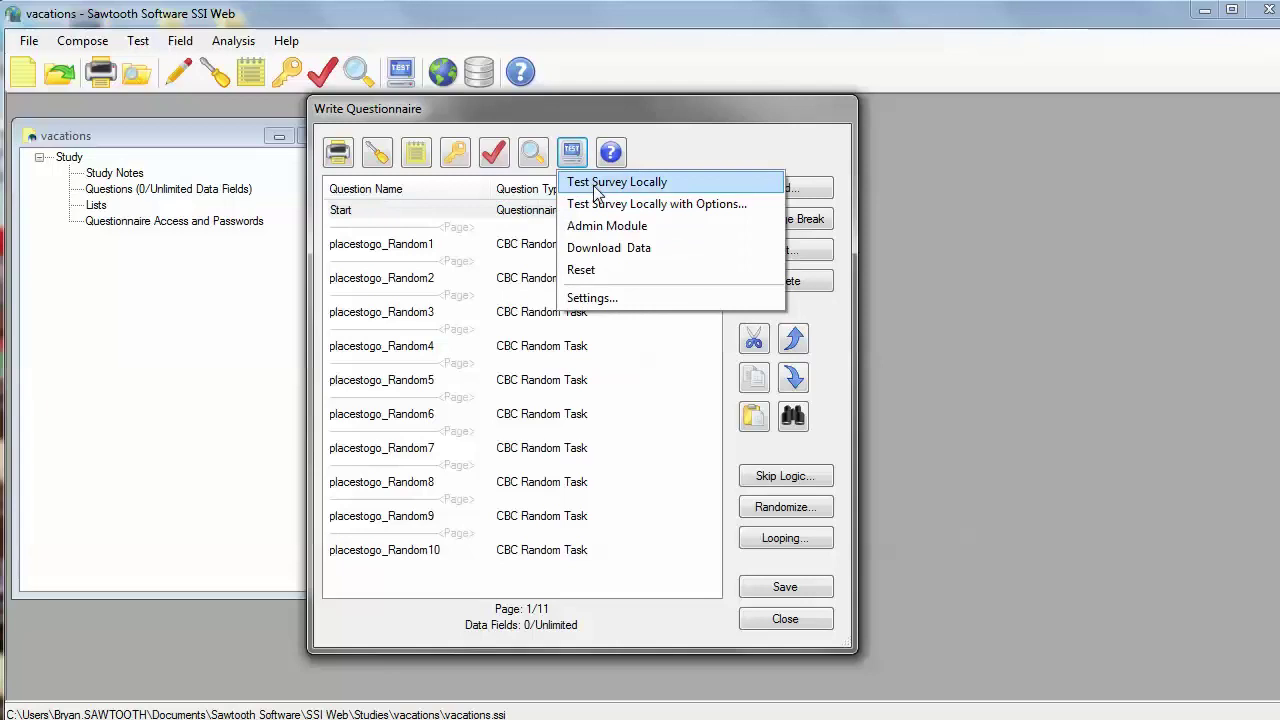
left_click(600, 184)
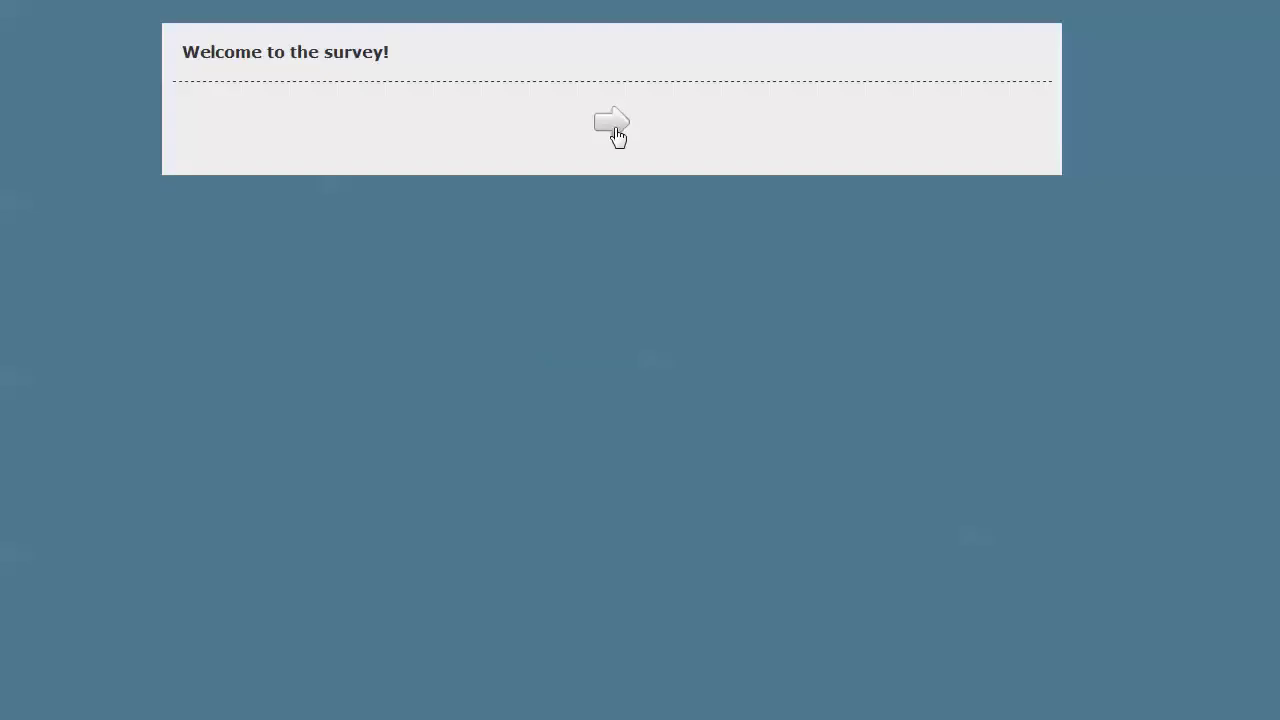
left_click(614, 127)
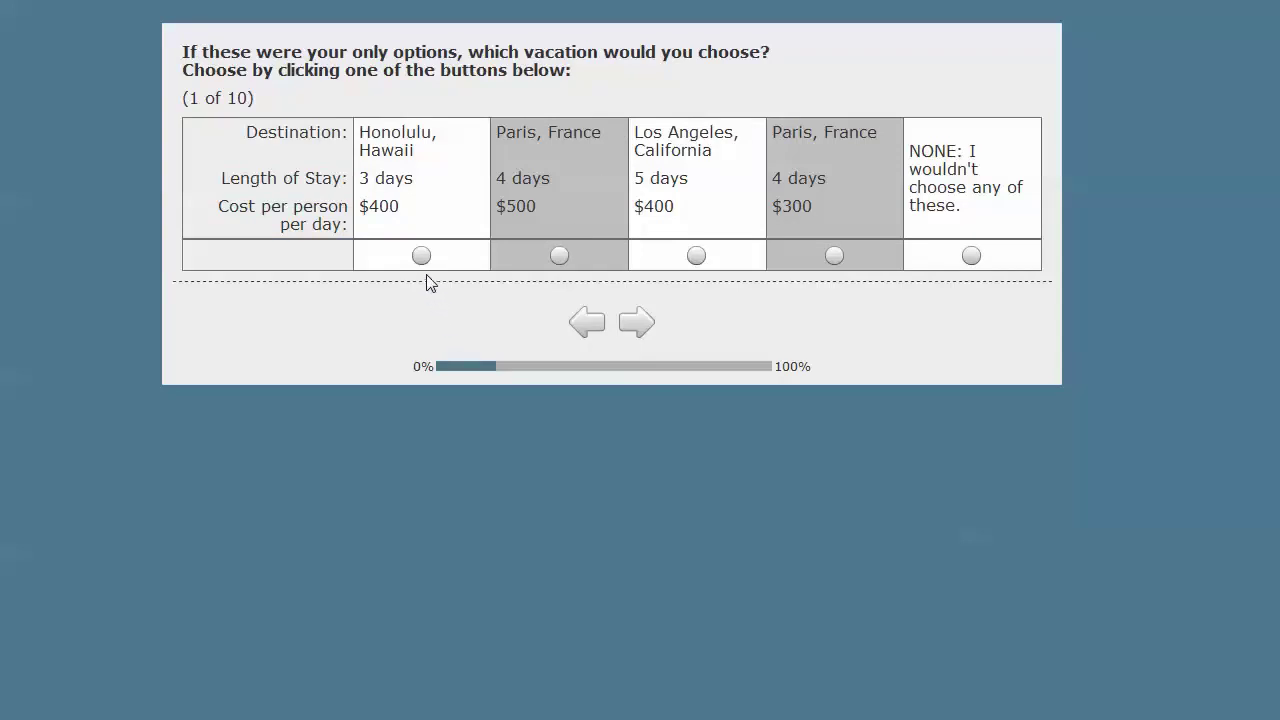
Answer tasks 1 to 4 with Los Angeles 5 days $400, Honolulu 4 days $400, Los Angeles 3 days $500, and NONE
left_click(696, 256)
left_click(635, 323)
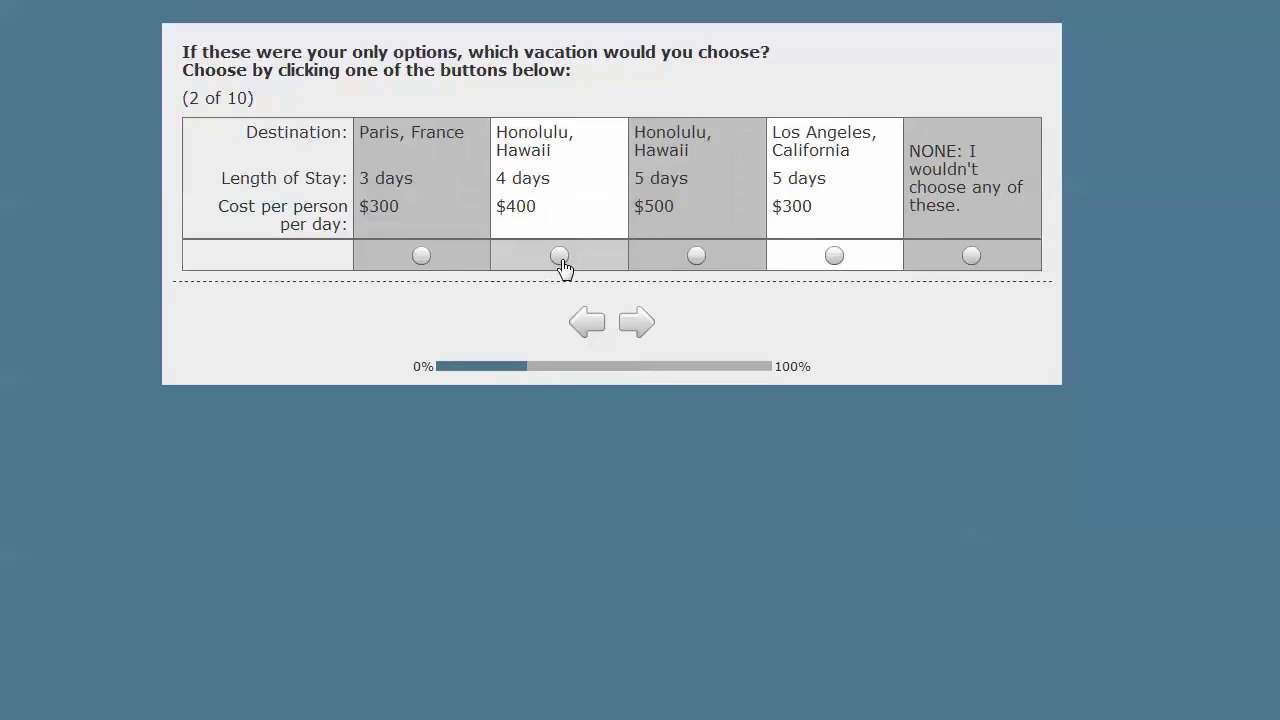
left_click(560, 257)
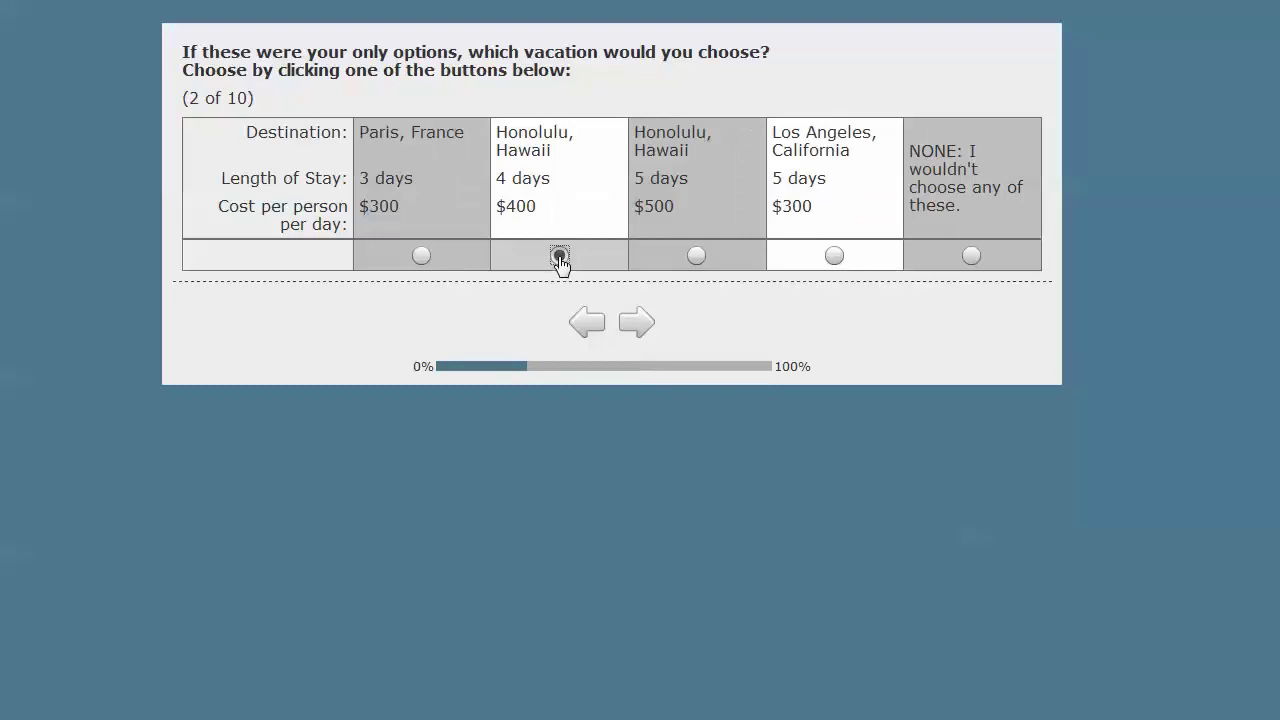
left_click(640, 323)
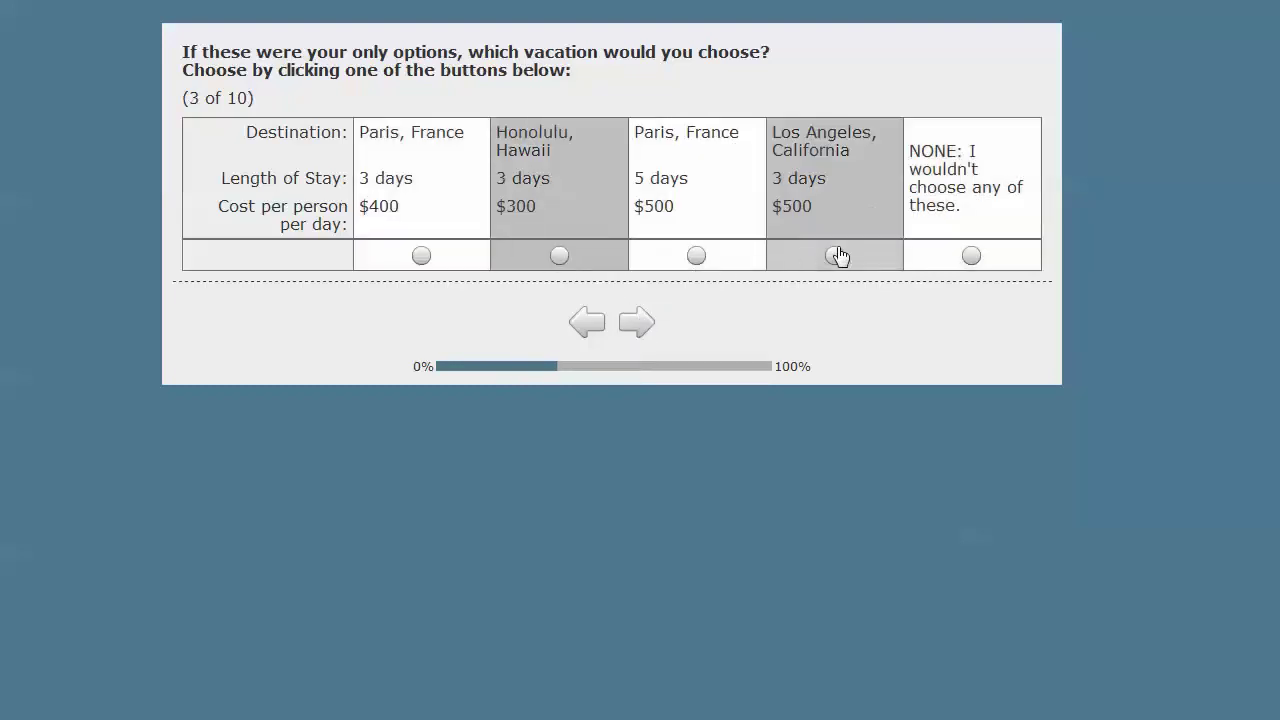
left_click(835, 257)
left_click(640, 322)
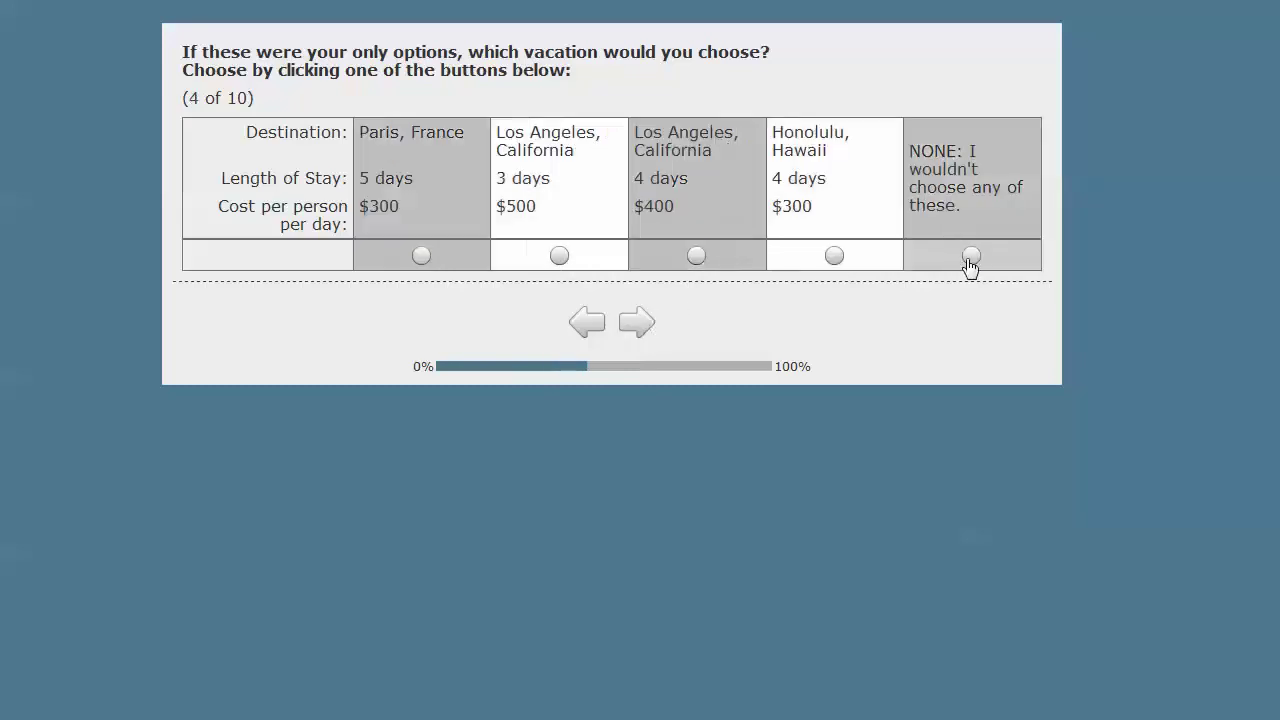
left_click(971, 257)
left_click(637, 323)
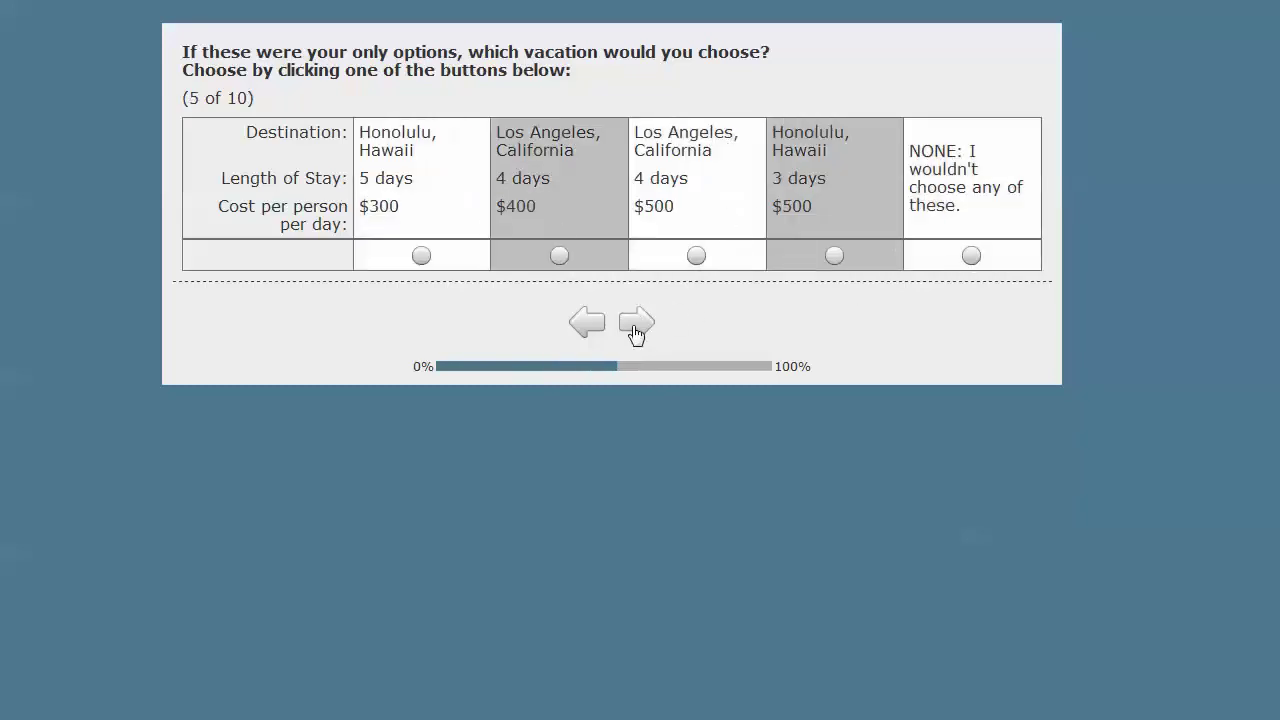
Try to skip task 5 without an answer, choose Los Angeles for 4 days at $500, and submit the page
left_click(636, 325)
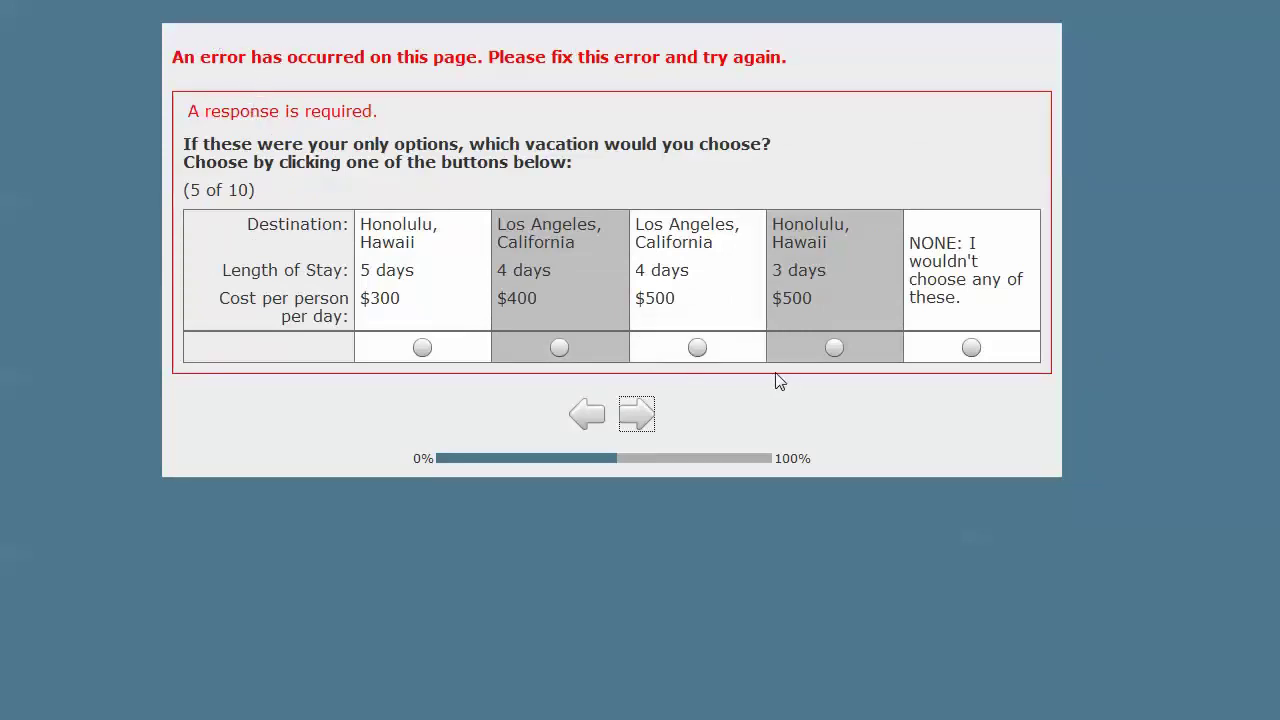
left_click(697, 347)
left_click(637, 413)
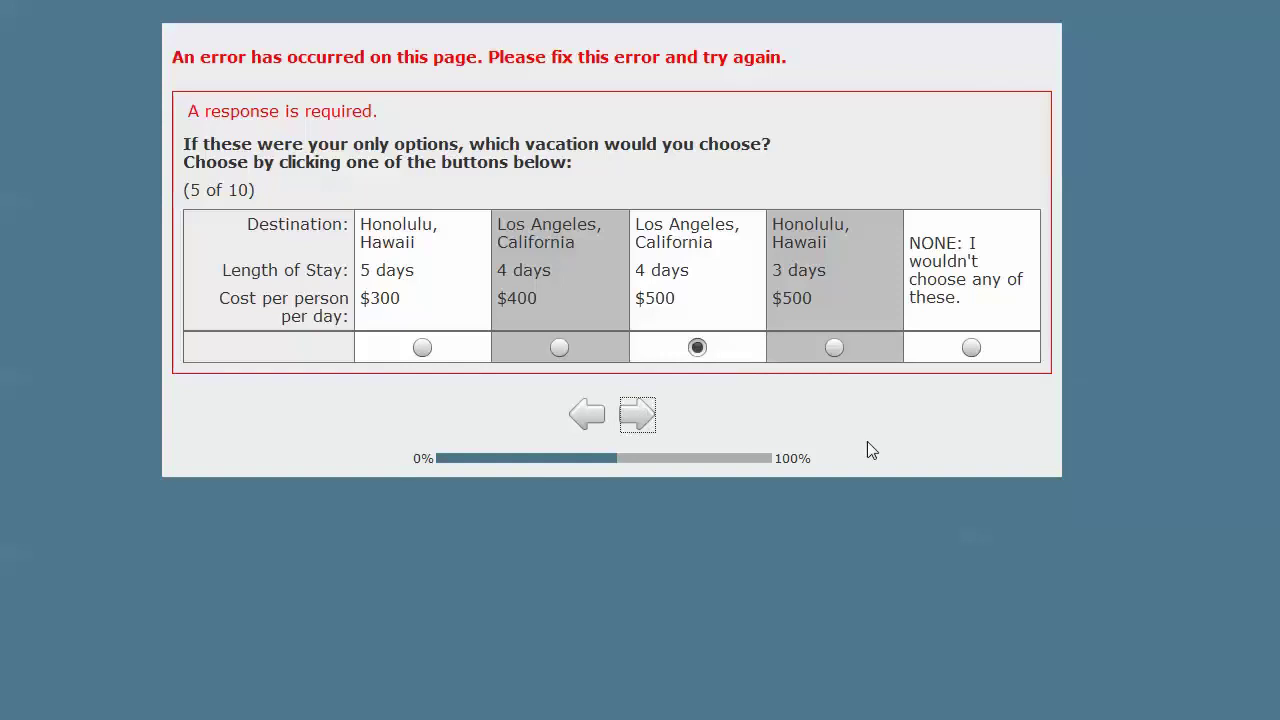